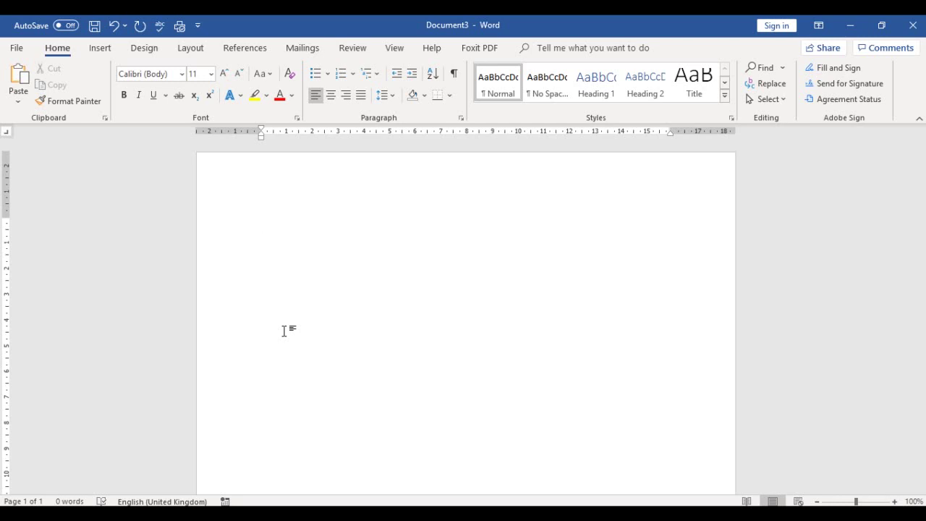
Step: Generate the default sample paragraphs in the blank document with the =rand() function
{"action": "type", "text": "=rand(0"}
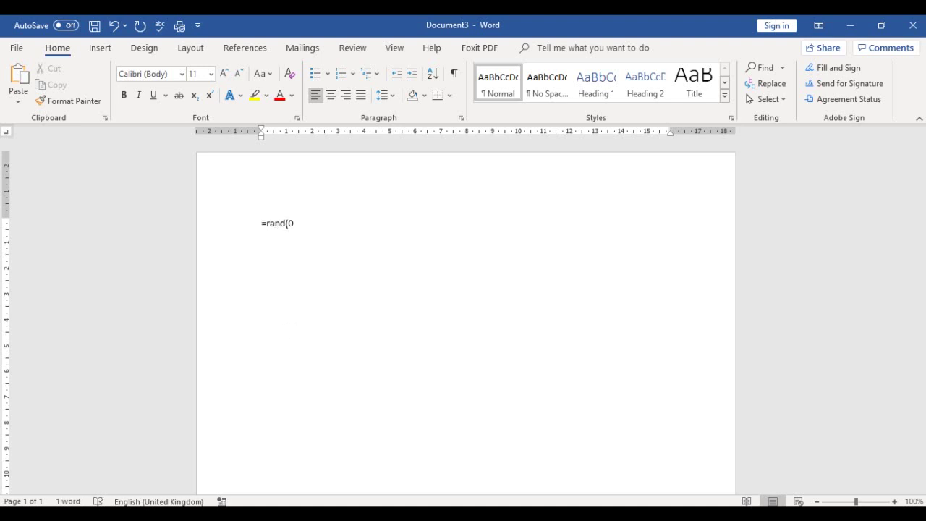
{"action": "key", "text": "BackSpace"}
{"action": "type", "text": ")"}
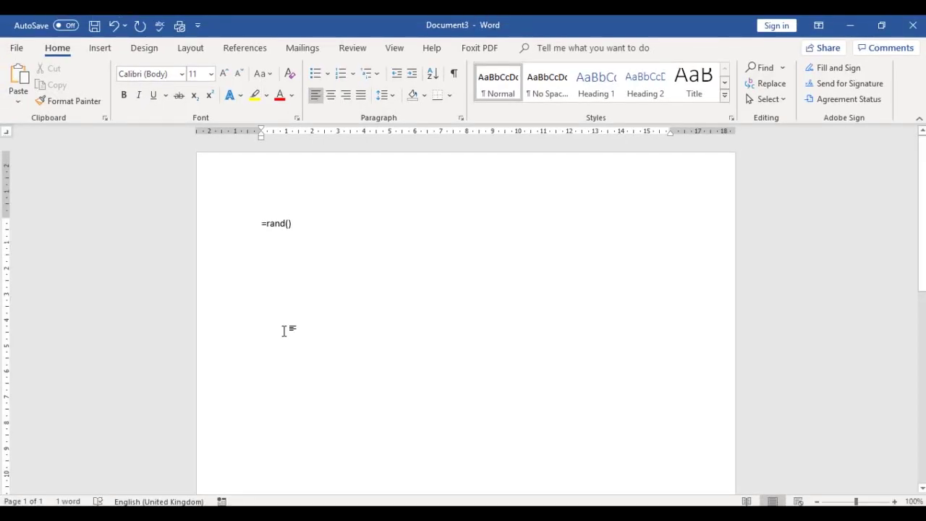
{"action": "key", "text": "Return"}
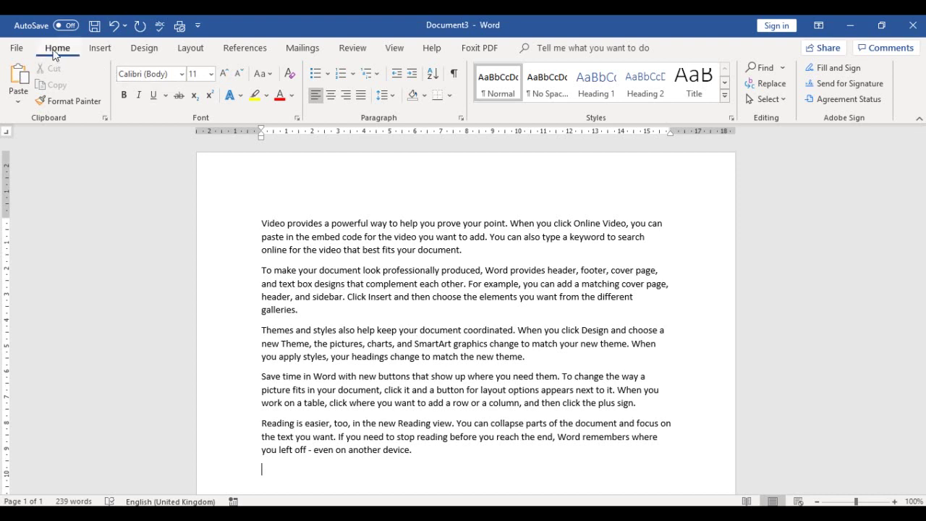
Step: Display the formatting marks while testing filler text in the empty last paragraph, clearing the text and hiding the marks again
{"action": "left_click", "coordinate": [454, 75]}
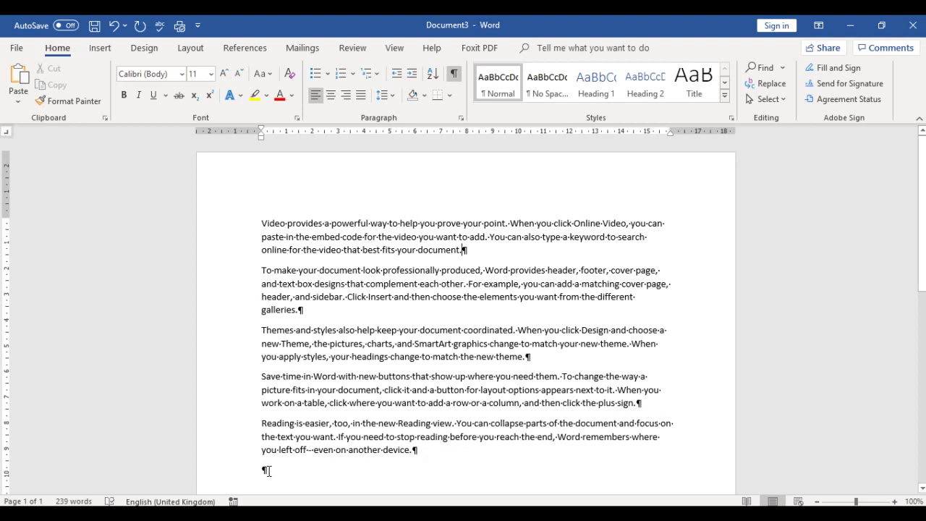
{"action": "type", "text": "Dkldskdsl;sdkdldskldd"}
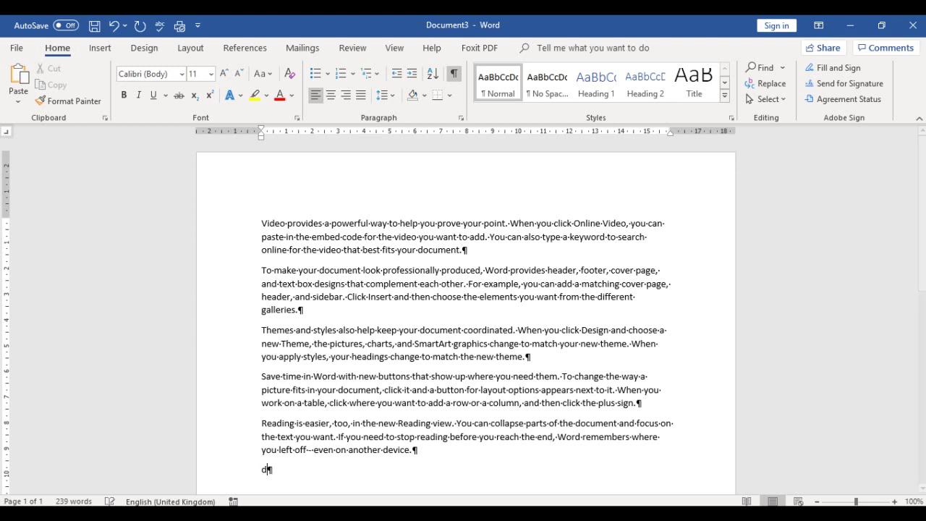
{"action": "key", "text": "BackSpace"}
{"action": "key", "text": "BackSpace"}
{"action": "key", "text": "BackSpace"}
{"action": "key", "text": "BackSpace"}
{"action": "key", "text": "BackSpace"}
{"action": "key", "text": "BackSpace"}
{"action": "key", "text": "BackSpace"}
{"action": "key", "text": "BackSpace"}
{"action": "key", "text": "BackSpace"}
{"action": "key", "text": "BackSpace"}
{"action": "key", "text": "BackSpace"}
{"action": "key", "text": "BackSpace"}
{"action": "key", "text": "BackSpace"}
{"action": "key", "text": "BackSpace"}
{"action": "key", "text": "BackSpace"}
{"action": "key", "text": "BackSpace"}
{"action": "key", "text": "BackSpace"}
{"action": "key", "text": "BackSpace"}
{"action": "key", "text": "BackSpace"}
{"action": "key", "text": "BackSpace"}
{"action": "key", "text": "BackSpace"}
{"action": "left_click", "coordinate": [454, 75]}
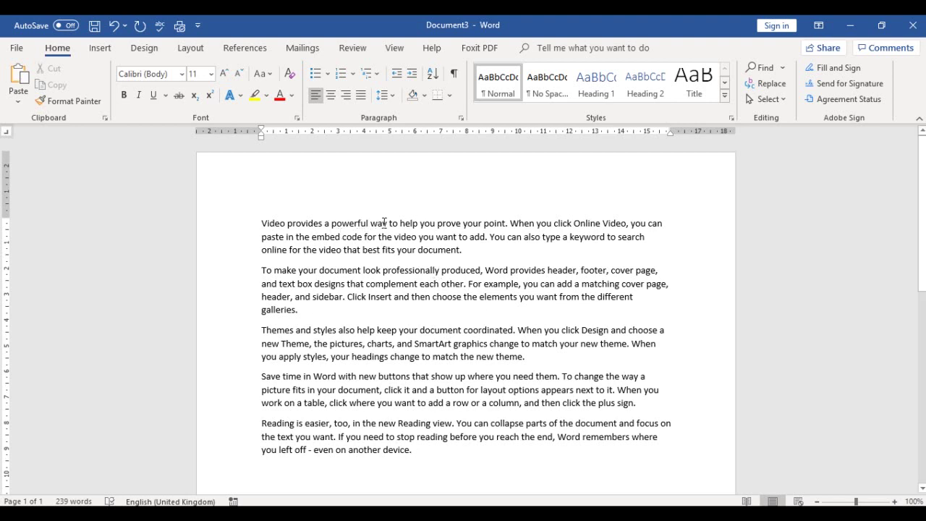
Step: Insert a tab before "When you click Online Video" in the first paragraph and show the formatting marks to inspect it
{"action": "left_click", "coordinate": [510, 225]}
{"action": "key", "text": "Tab"}
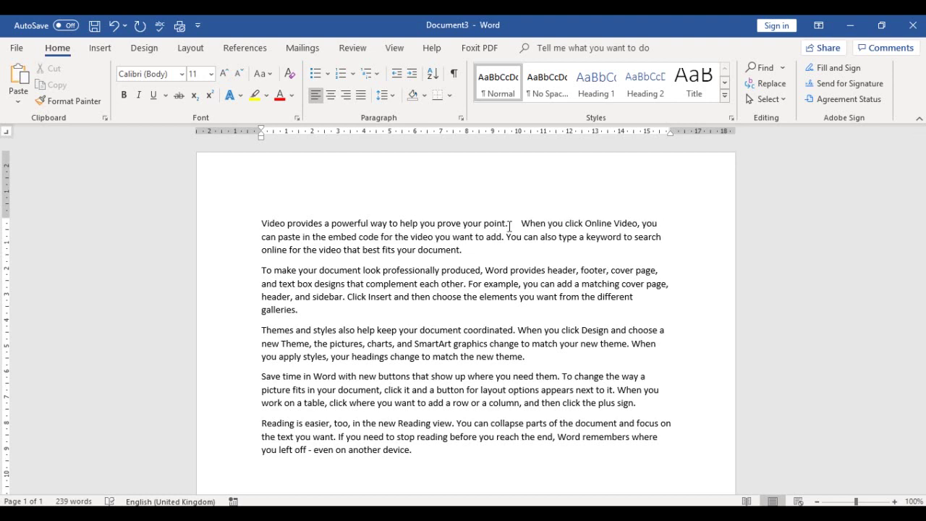
{"action": "left_click", "coordinate": [459, 309]}
{"action": "left_click", "coordinate": [453, 75]}
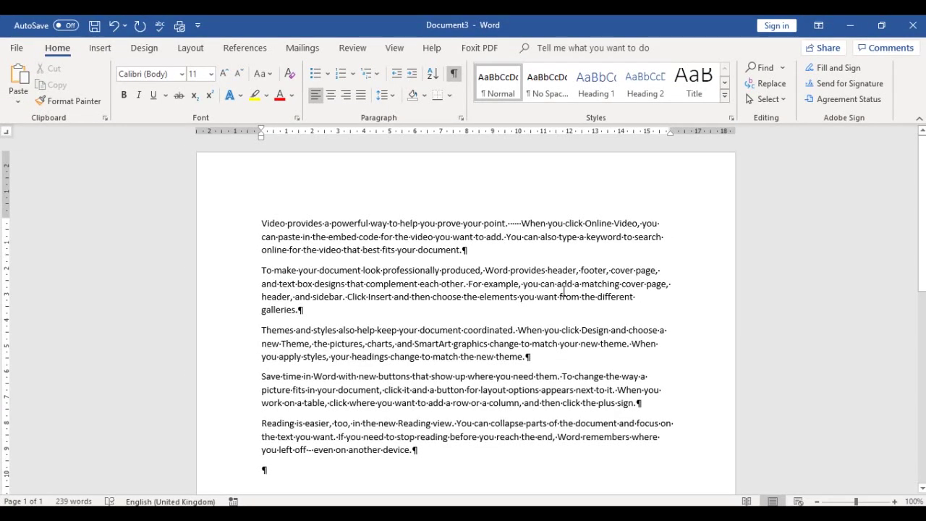
Step: Remove the extra spacing before "When you click Online Video" and hide the formatting marks
{"action": "left_click", "coordinate": [509, 226]}
{"action": "key", "text": "BackSpace"}
{"action": "key", "text": "BackSpace"}
{"action": "key", "text": "BackSpace"}
{"action": "key", "text": "BackSpace"}
{"action": "key", "text": "BackSpace"}
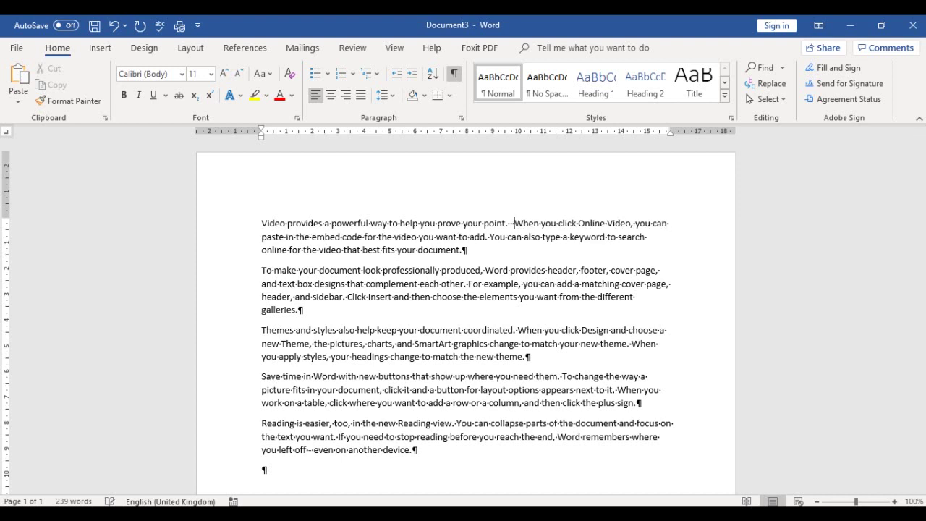
{"action": "key", "text": "BackSpace"}
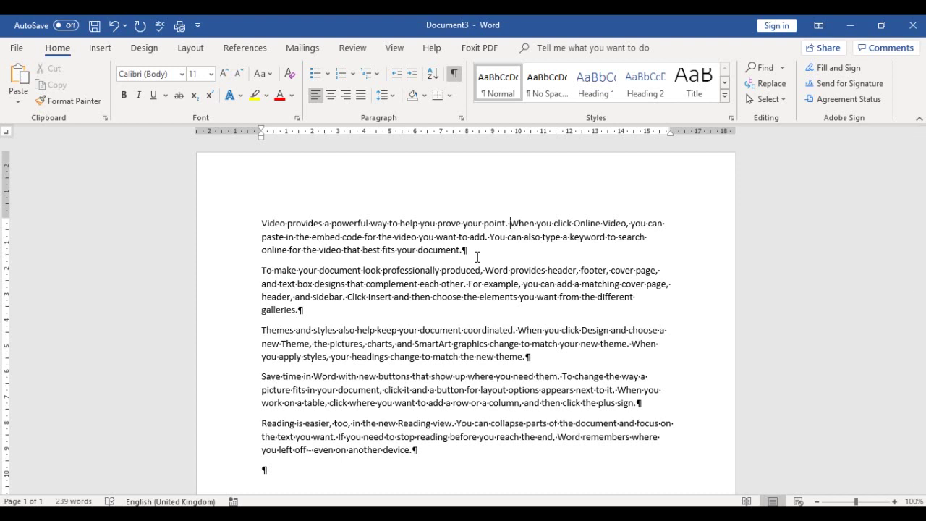
{"action": "left_click", "coordinate": [454, 73]}
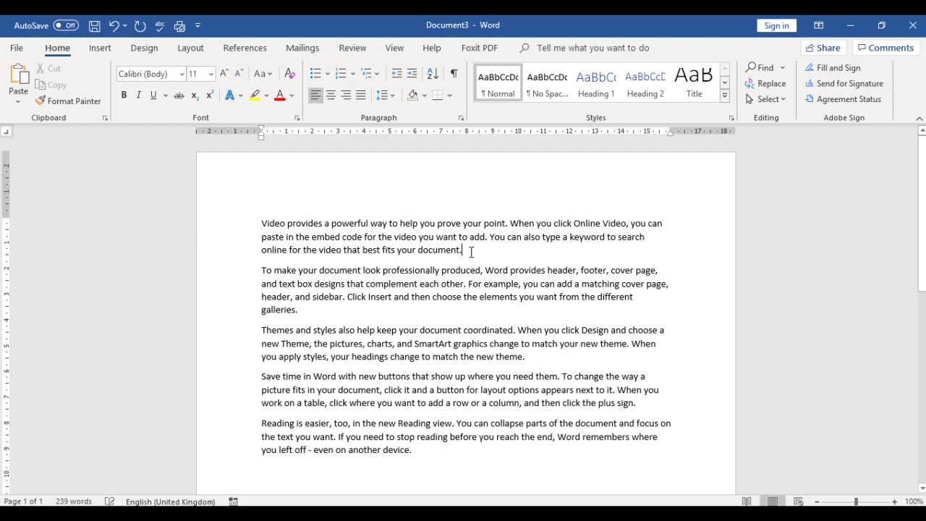
Step: Add an empty paragraph below the first paragraph, trying the default tab stops in it and removing them again
{"action": "key", "text": "Return"}
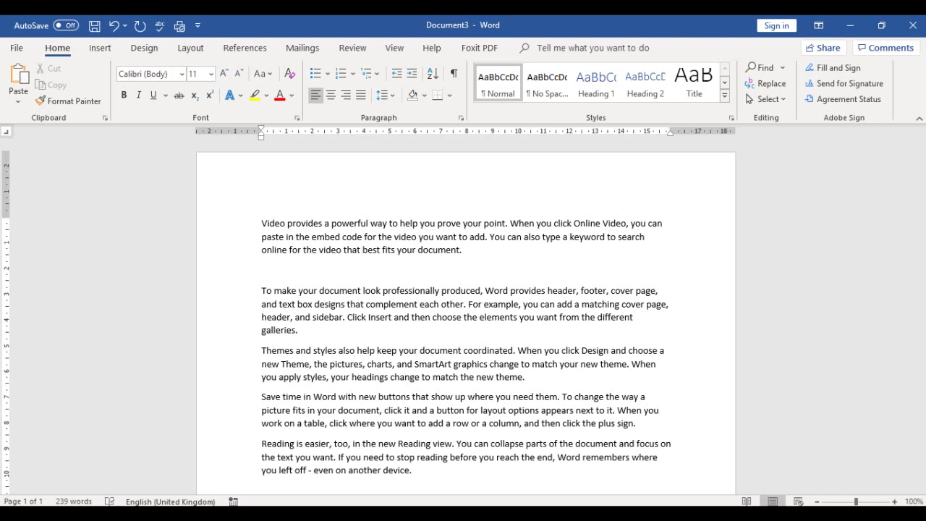
{"action": "key", "text": "Tab"}
{"action": "key", "text": "Tab"}
{"action": "key", "text": "BackSpace"}
{"action": "key", "text": "BackSpace"}
{"action": "key", "text": "BackSpace"}
{"action": "key", "text": "BackSpace"}
Step: Set a center tab stop at about 7.5 cm for the empty paragraph
{"action": "left_click", "coordinate": [5, 133]}
{"action": "left_click", "coordinate": [7, 133]}
{"action": "left_click", "coordinate": [7, 133]}
{"action": "left_click", "coordinate": [8, 134]}
{"action": "left_click", "coordinate": [8, 133]}
{"action": "left_click", "coordinate": [8, 134]}
{"action": "left_click", "coordinate": [8, 135]}
{"action": "left_click", "coordinate": [454, 134]}
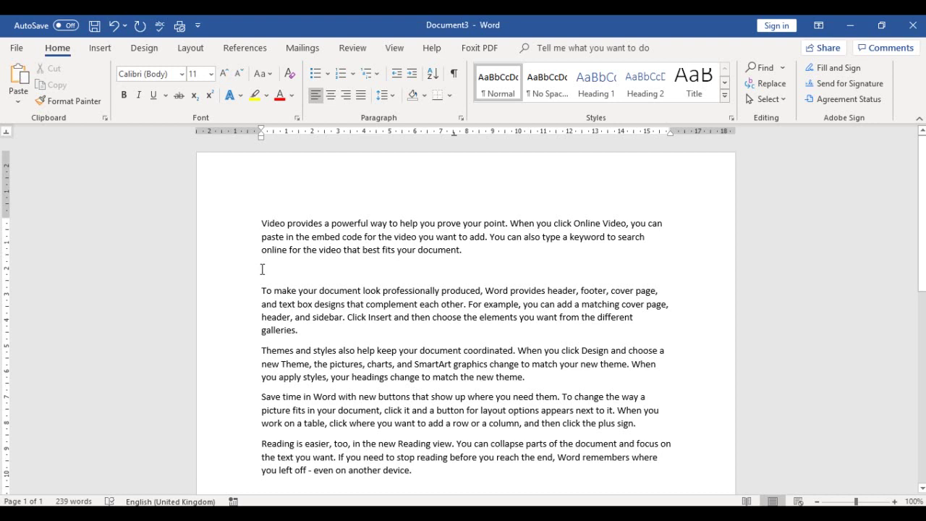
Step: Enter the heading "Name" at the start of the line and "Campus" at the center tab stop
{"action": "type", "text": "NAme"}
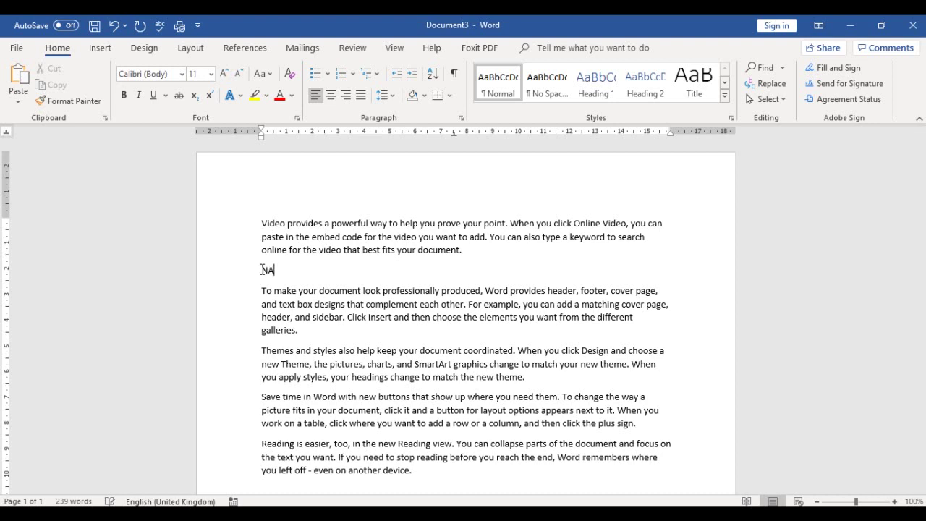
{"action": "key", "text": "BackSpace"}
{"action": "key", "text": "BackSpace"}
{"action": "key", "text": "BackSpace"}
{"action": "type", "text": "ame"}
{"action": "left_click_drag", "start_coordinate": [454, 132], "coordinate": [453, 132]}
{"action": "type", "text": "Campus"}
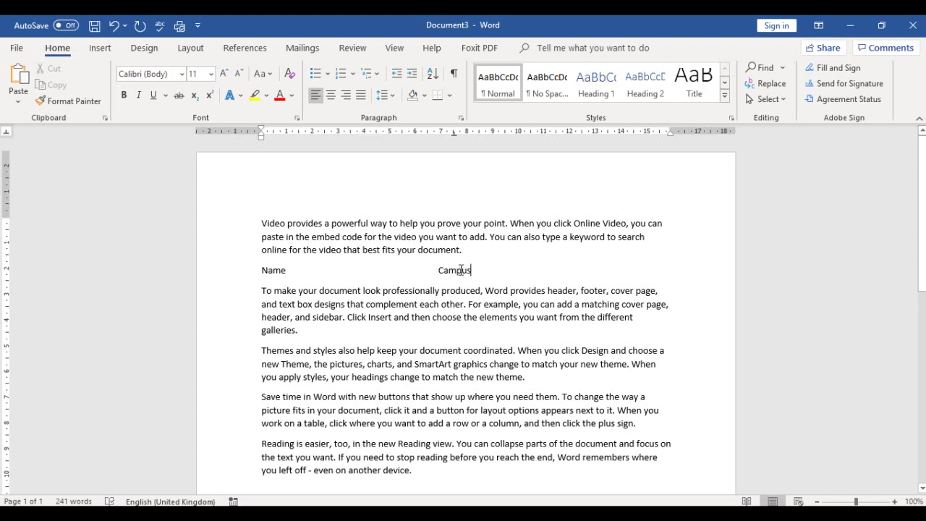
Step: Set a right tab stop at about 14 cm and enter the heading "Student Name" there, ending the line
{"action": "left_click", "coordinate": [7, 134]}
{"action": "left_click", "coordinate": [7, 134]}
{"action": "key", "text": "Tab"}
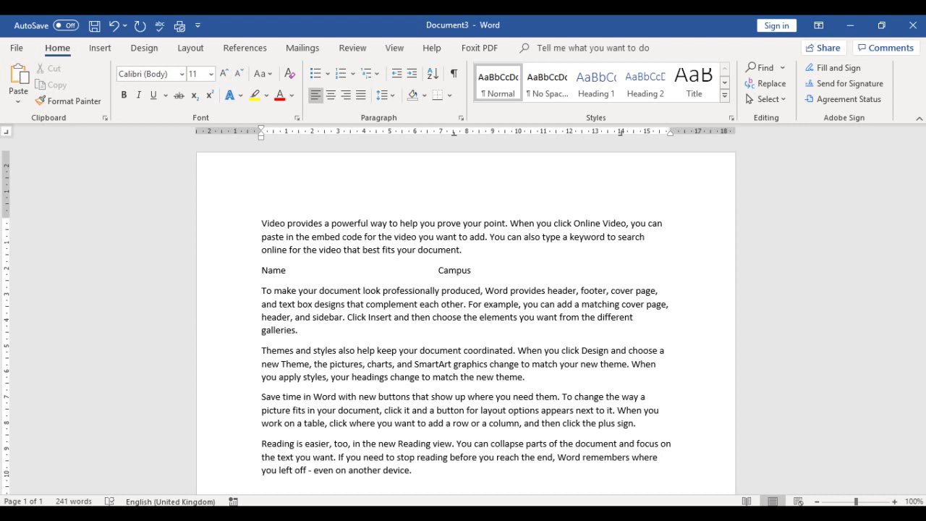
{"action": "type", "text": "D"}
{"action": "key", "text": "BackSpace"}
{"action": "type", "text": "Student Name"}
{"action": "key", "text": "Return"}
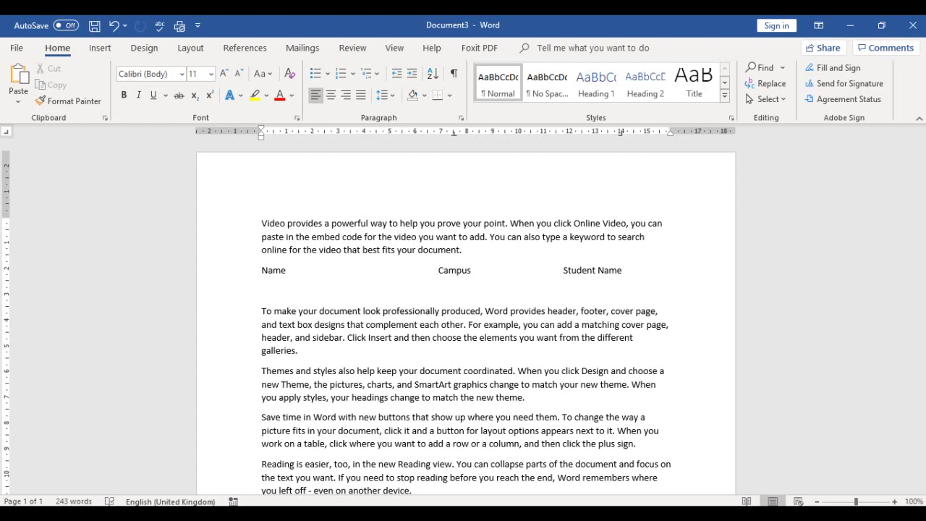
Step: Fill the first row under the headings with the tab-aligned entries "jflkdsjdlfkdjldsk", "jfwf.fkjwe" and "wjfkjfkjf"
{"action": "type", "text": "jflkdsjdlfkdjldsk"}
{"action": "key", "text": "Tab"}
{"action": "type", "text": "jfwf.fkjwe"}
{"action": "key", "text": "Tab"}
{"action": "type", "text": "wjfkjfkjf"}
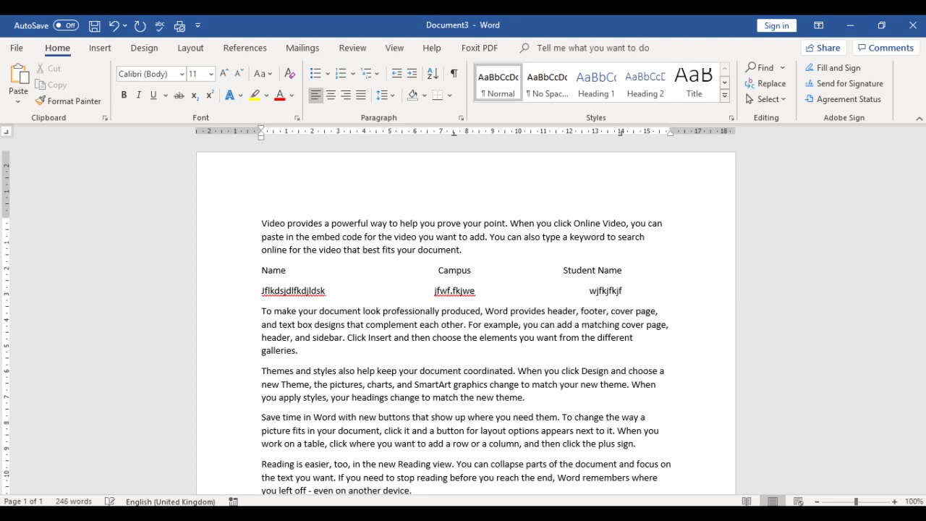
Step: Add a second tab-aligned row with "hewkfjhwkjefwh", "jfjdklfjewklj" and "jewfljwlwj" under the headings
{"action": "key", "text": "Return"}
{"action": "type", "text": "hewkfjhwkjefwh"}
{"action": "key", "text": "Tab"}
{"action": "type", "text": "jfjdklfjewklj"}
{"action": "key", "text": "Tab"}
{"action": "type", "text": "jewfljwlwj"}
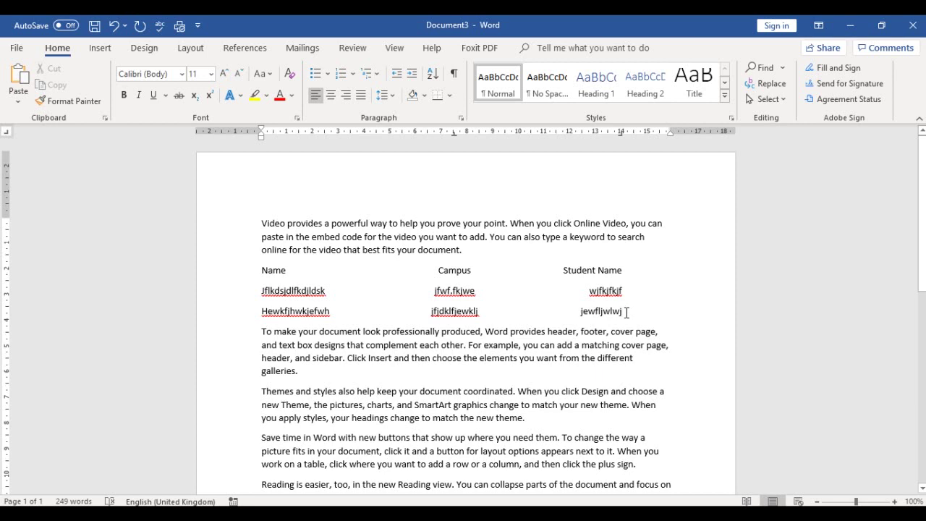
{"action": "left_click_drag", "start_coordinate": [627, 312], "coordinate": [270, 277]}
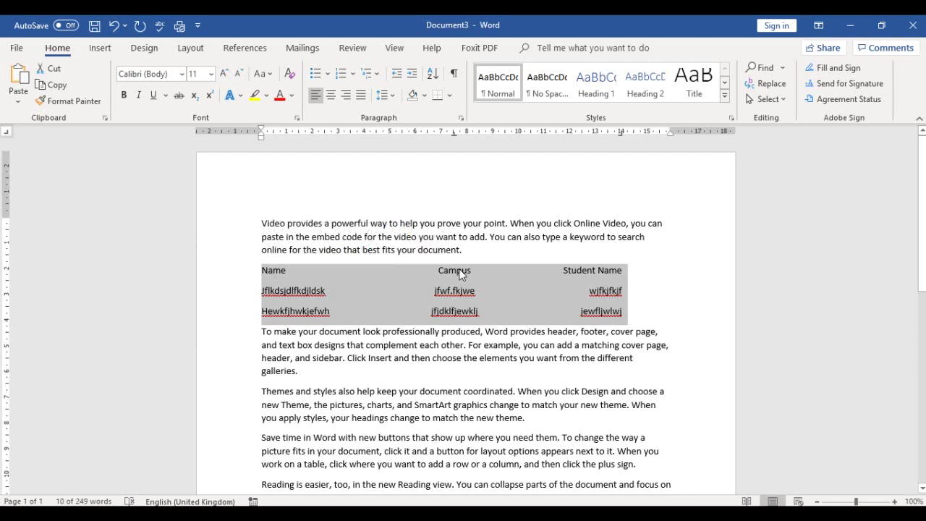
{"action": "left_click", "coordinate": [633, 320]}
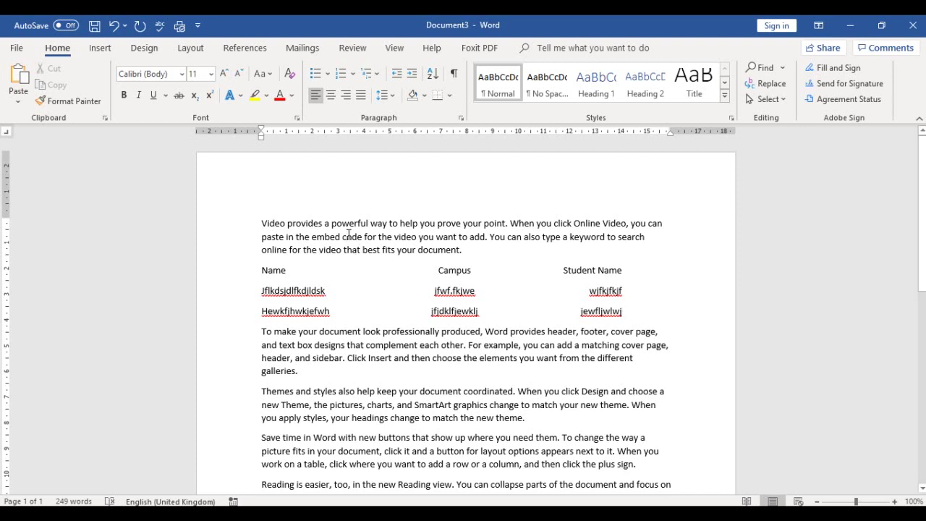
Step: Apply a first-line indent of 1,2 cm to the first paragraph, beginning "Video provides a powerful way"
{"action": "left_click", "coordinate": [463, 250]}
{"action": "left_click_drag", "start_coordinate": [463, 251], "coordinate": [262, 223]}
{"action": "left_click", "coordinate": [347, 243]}
{"action": "left_click_drag", "start_coordinate": [463, 252], "coordinate": [263, 215]}
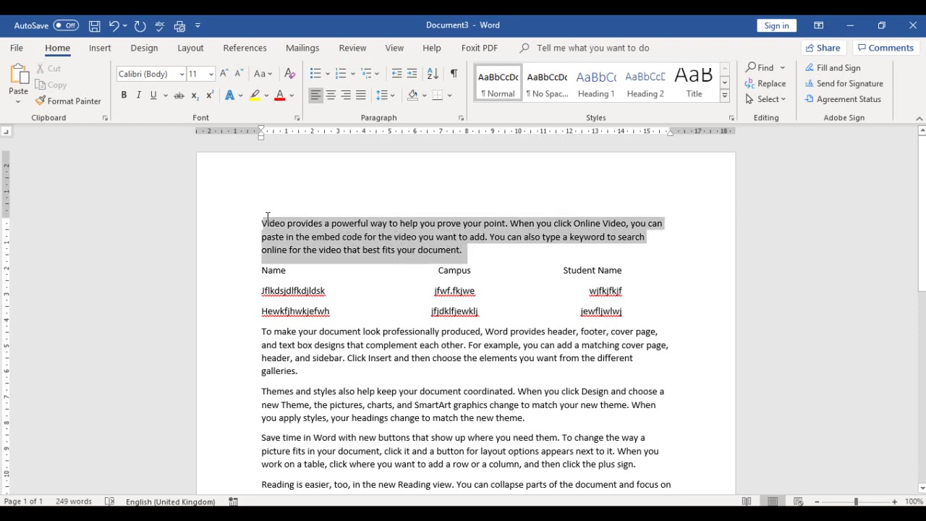
{"action": "left_click", "coordinate": [432, 240]}
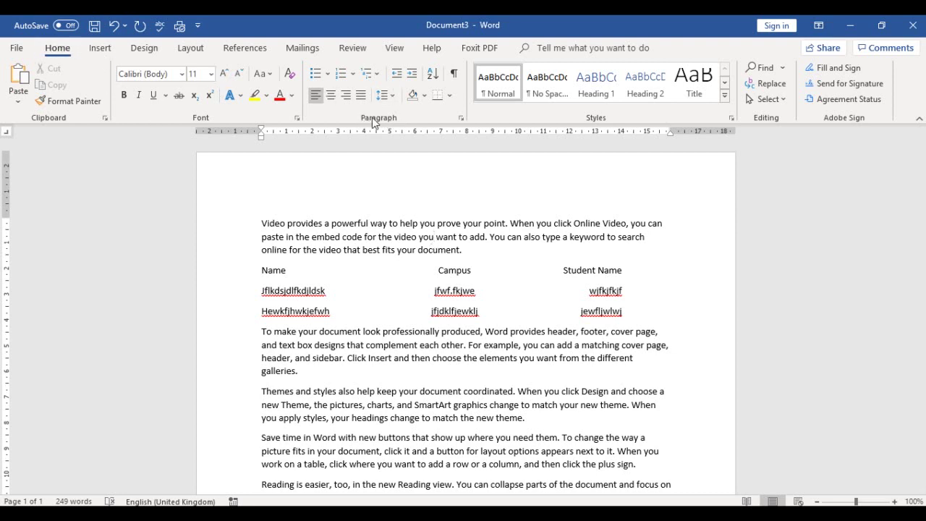
{"action": "left_click", "coordinate": [460, 120]}
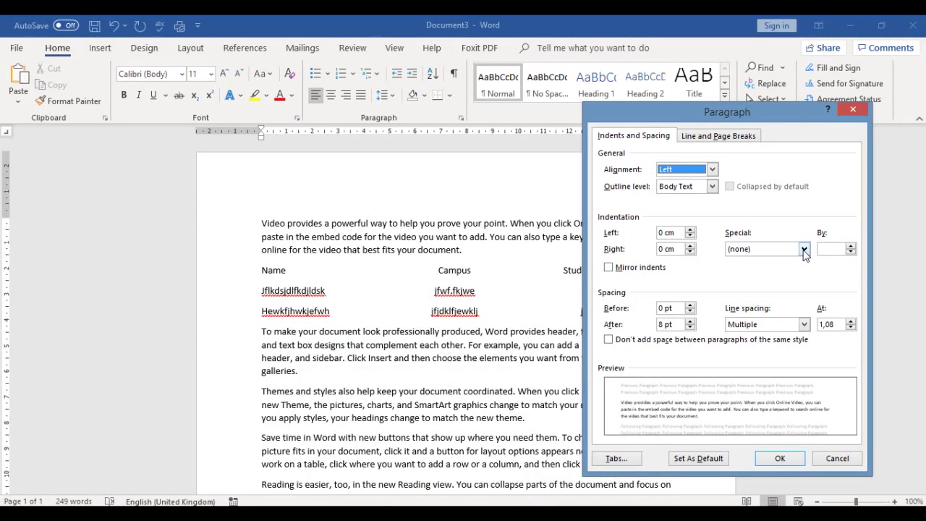
{"action": "left_click", "coordinate": [803, 249]}
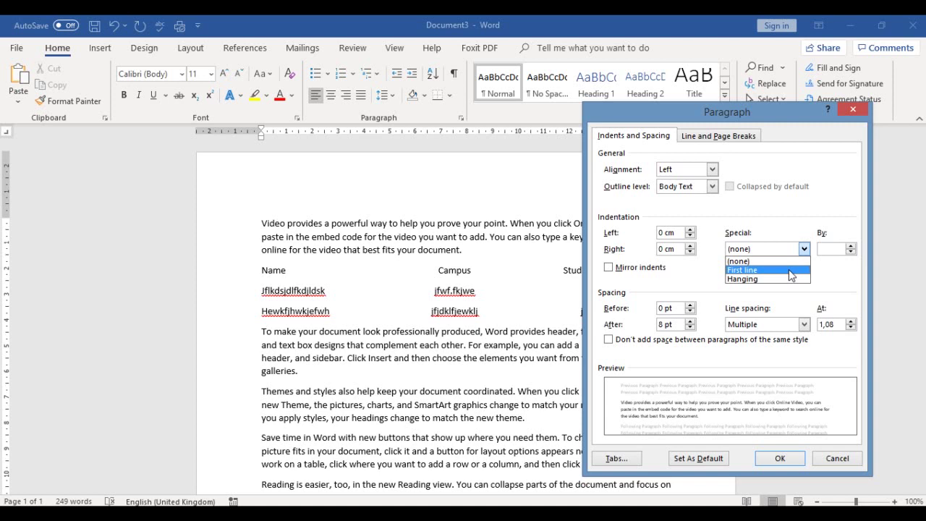
{"action": "left_click", "coordinate": [789, 270]}
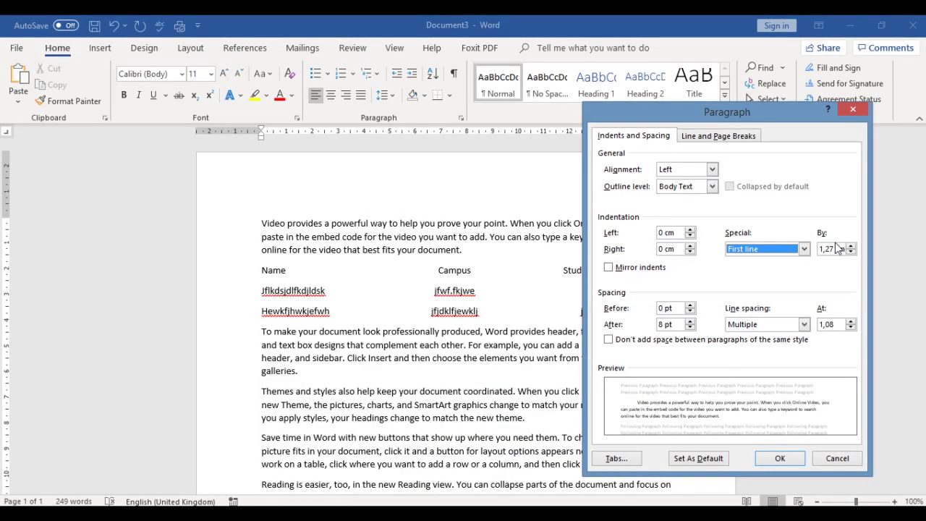
{"action": "left_click", "coordinate": [834, 249]}
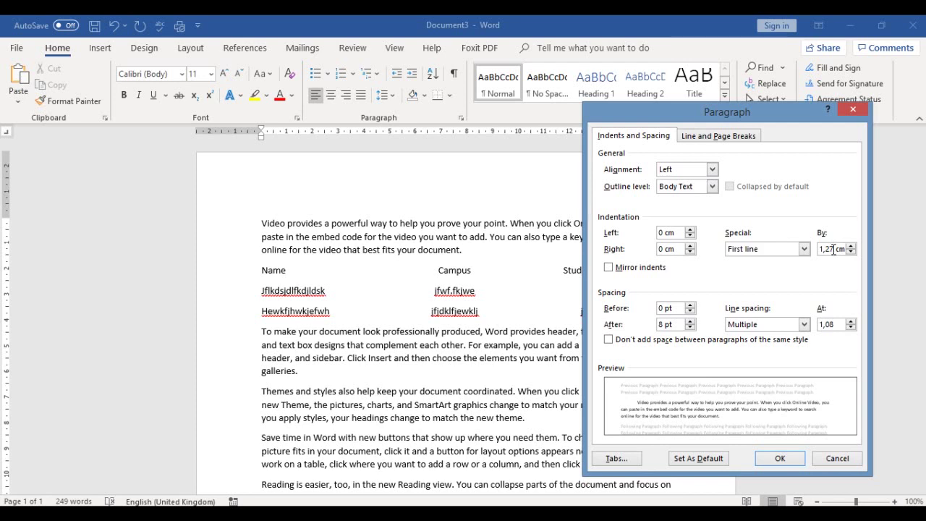
{"action": "key", "text": "BackSpace"}
{"action": "left_click", "coordinate": [779, 458]}
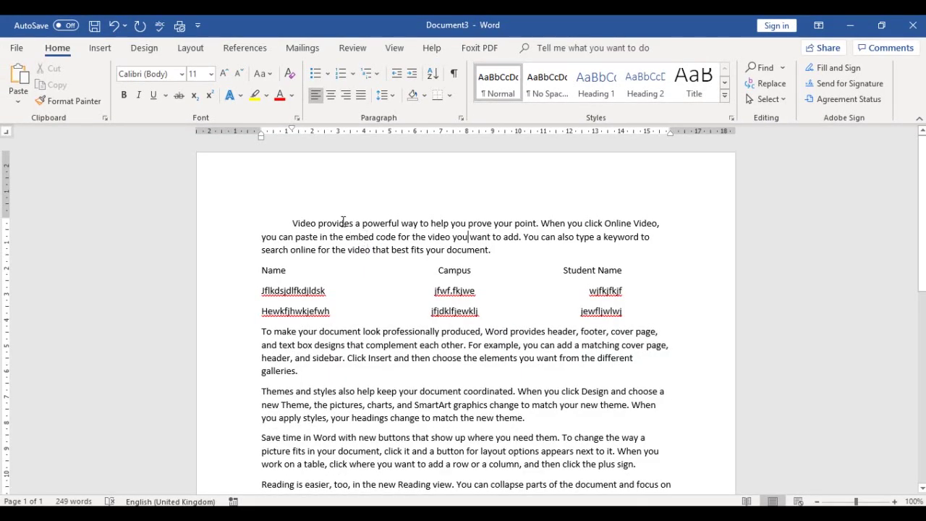
Step: Apply a hanging indent of 2 cm to the paragraph beginning "To make your document look professionally produced"
{"action": "left_click", "coordinate": [361, 346]}
{"action": "left_click", "coordinate": [375, 347]}
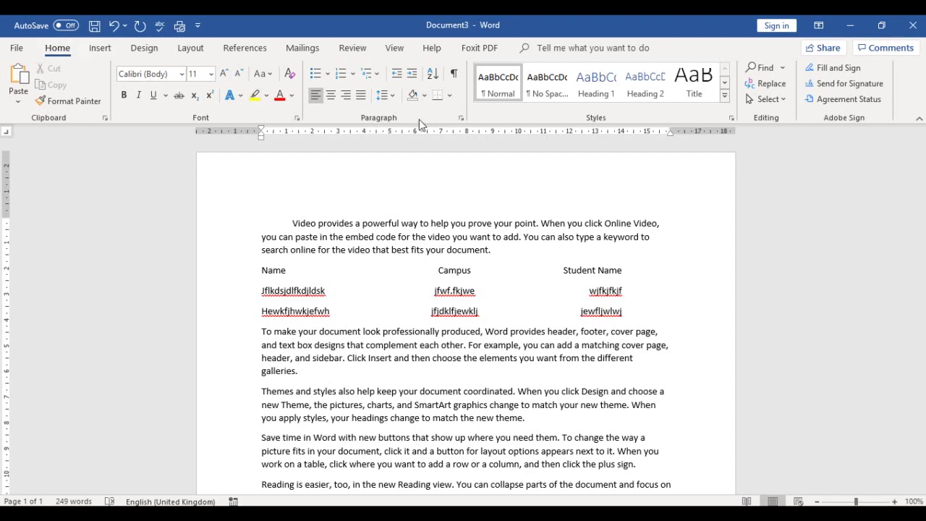
{"action": "left_click", "coordinate": [461, 119]}
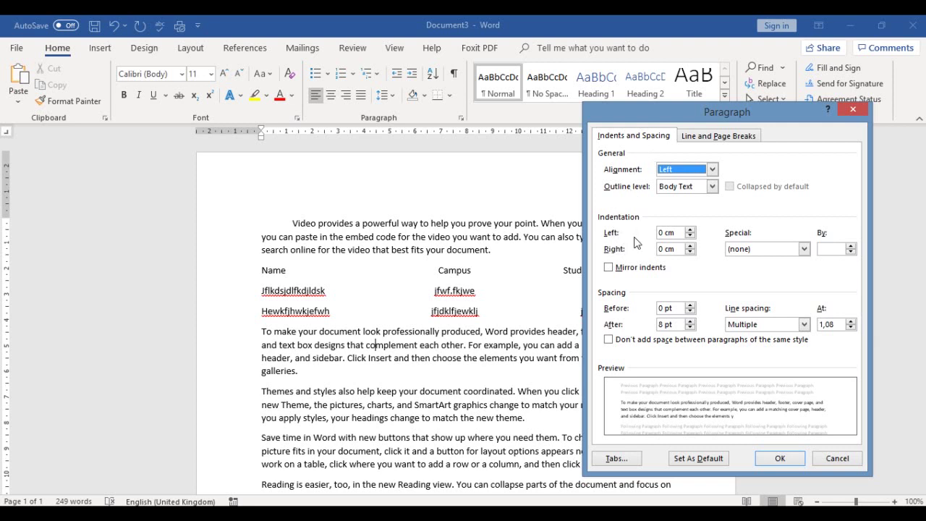
{"action": "left_click", "coordinate": [805, 249]}
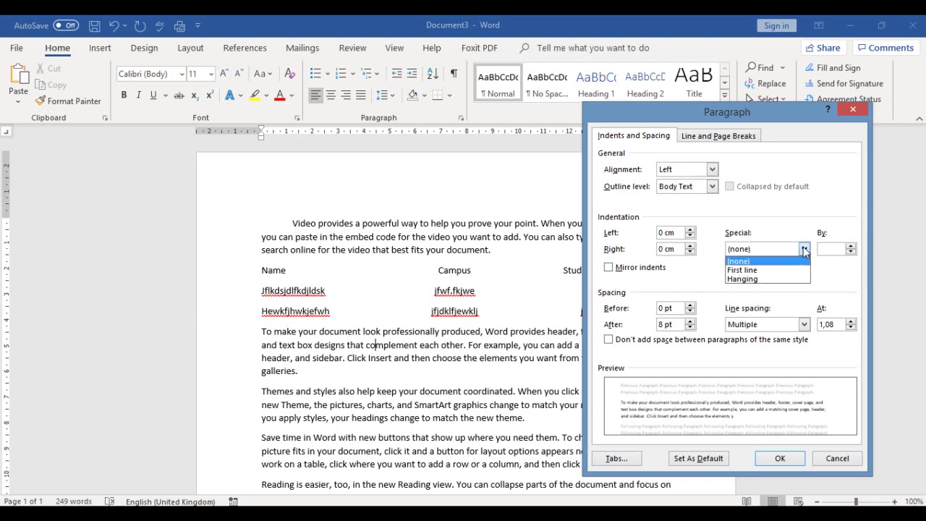
{"action": "left_click", "coordinate": [786, 281]}
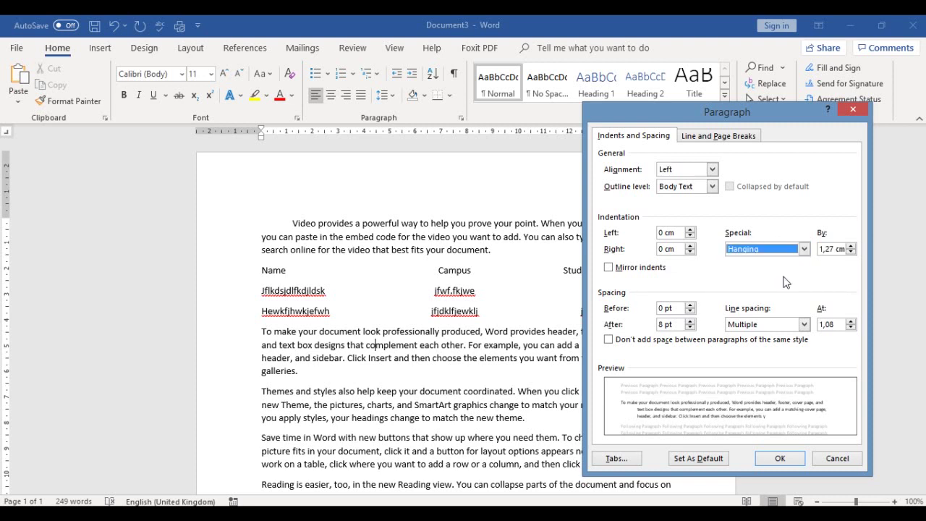
{"action": "left_click", "coordinate": [833, 249]}
{"action": "key", "text": "BackSpace"}
{"action": "key", "text": "BackSpace"}
{"action": "key", "text": "BackSpace"}
{"action": "key", "text": "BackSpace"}
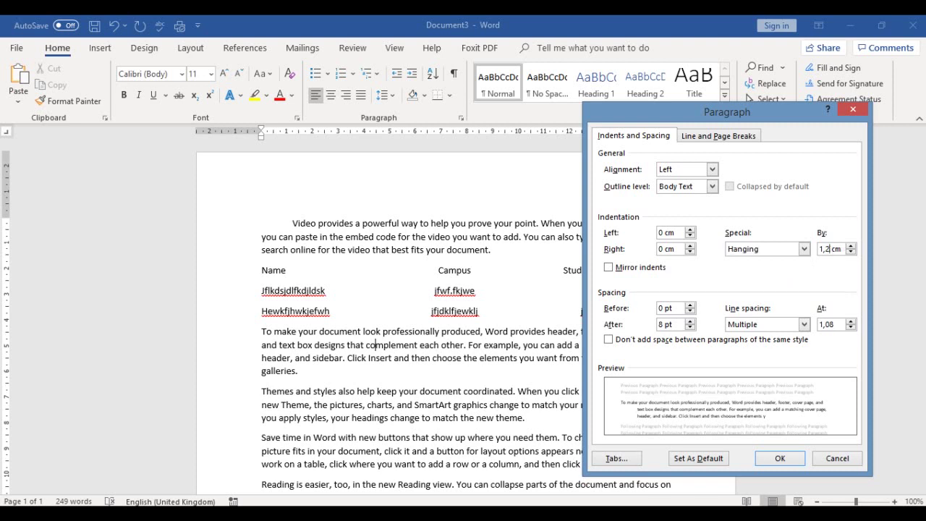
{"action": "type", "text": "2"}
{"action": "left_click", "coordinate": [779, 458]}
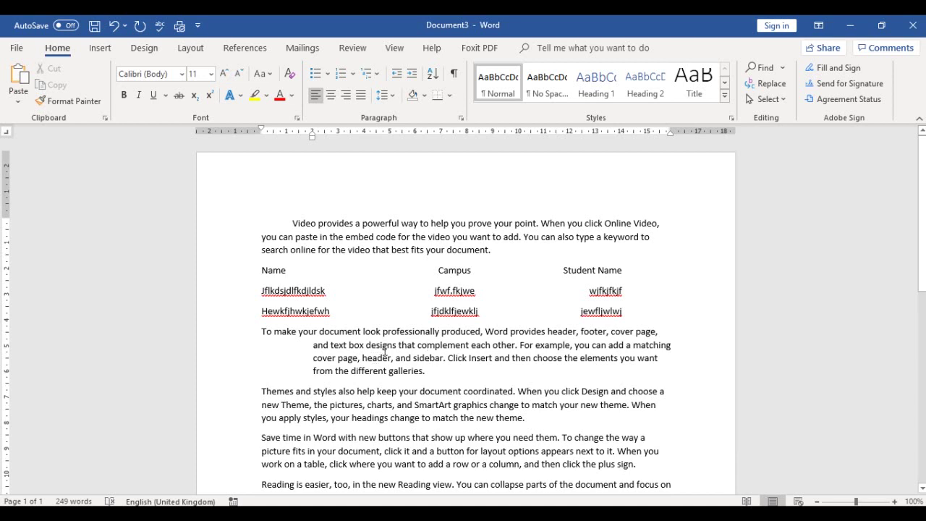
{"action": "left_click", "coordinate": [334, 225]}
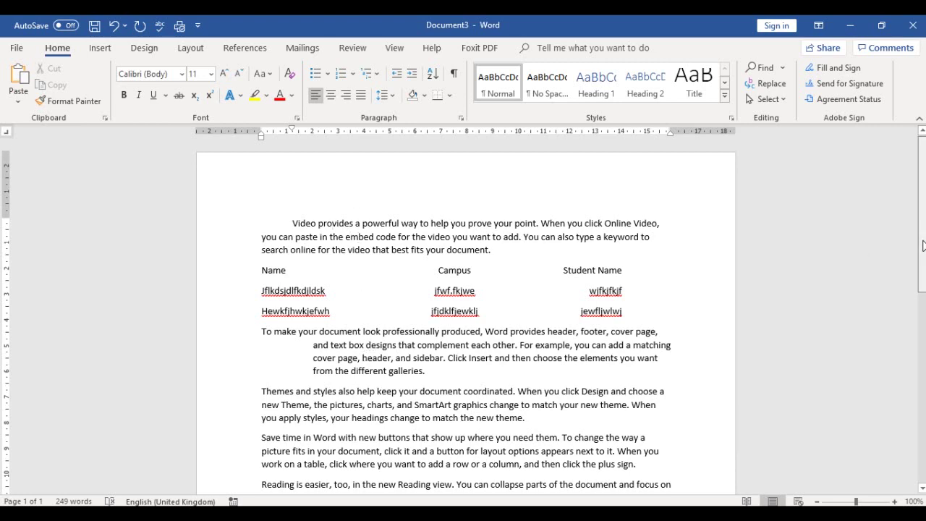
Step: Set the left and right indents of the paragraph beginning "Themes and styles also help" to 2 cm each
{"action": "scroll", "coordinate": [922, 246], "scroll_direction": "down", "scroll_amount": 1}
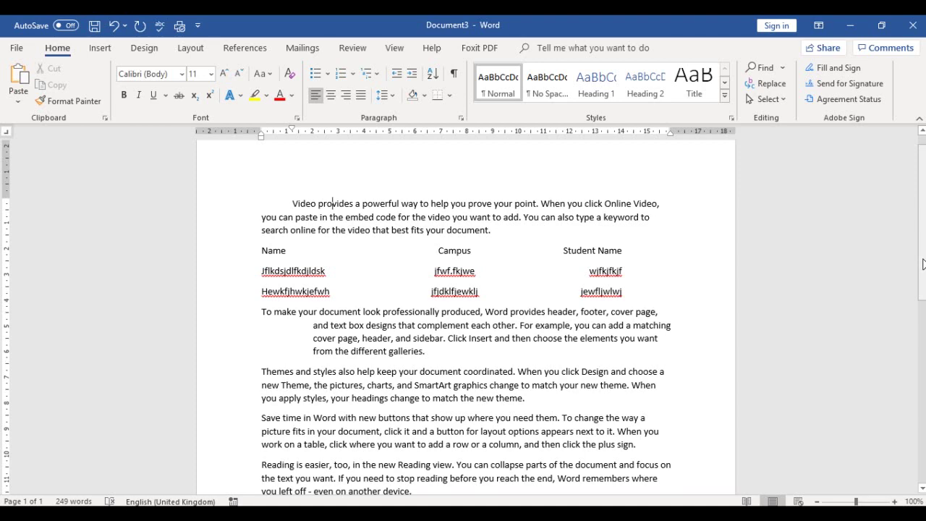
{"action": "scroll", "coordinate": [923, 264], "scroll_direction": "down", "scroll_amount": 2}
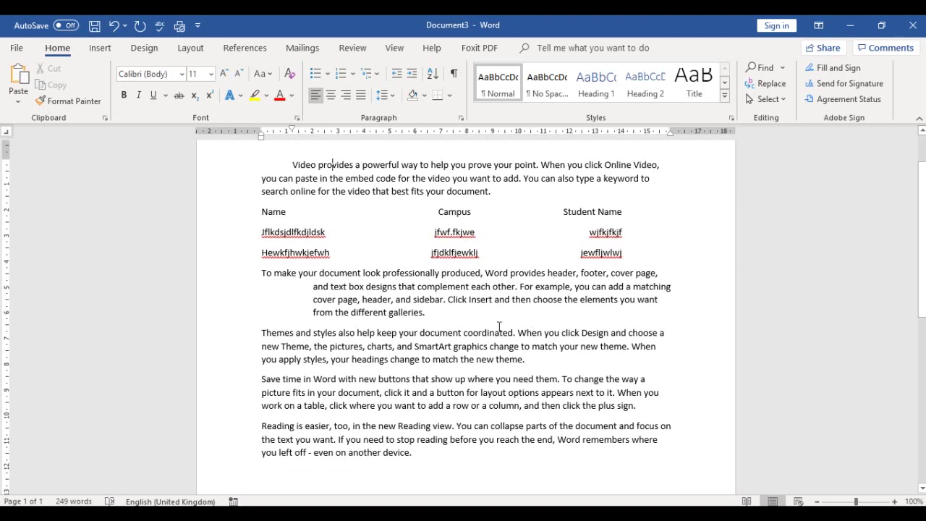
{"action": "left_click", "coordinate": [415, 347]}
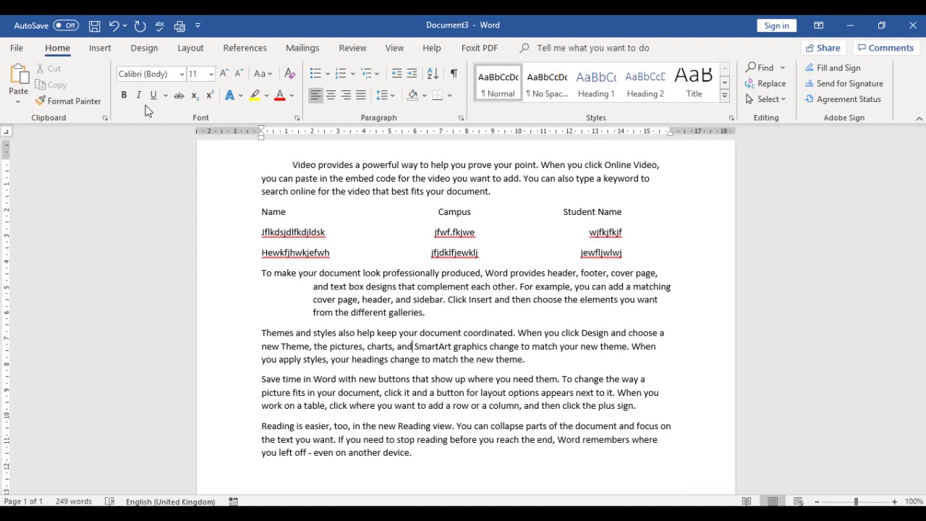
{"action": "left_click", "coordinate": [191, 54]}
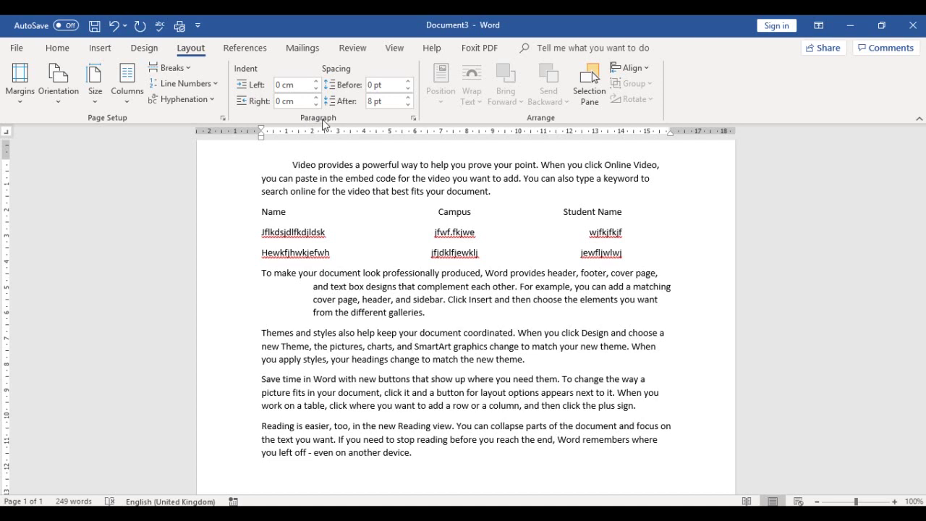
{"action": "left_click", "coordinate": [281, 86]}
{"action": "key", "text": "BackSpace"}
{"action": "type", "text": "2"}
{"action": "key", "text": "Tab"}
{"action": "left_click", "coordinate": [280, 101]}
{"action": "key", "text": "BackSpace"}
{"action": "type", "text": "2"}
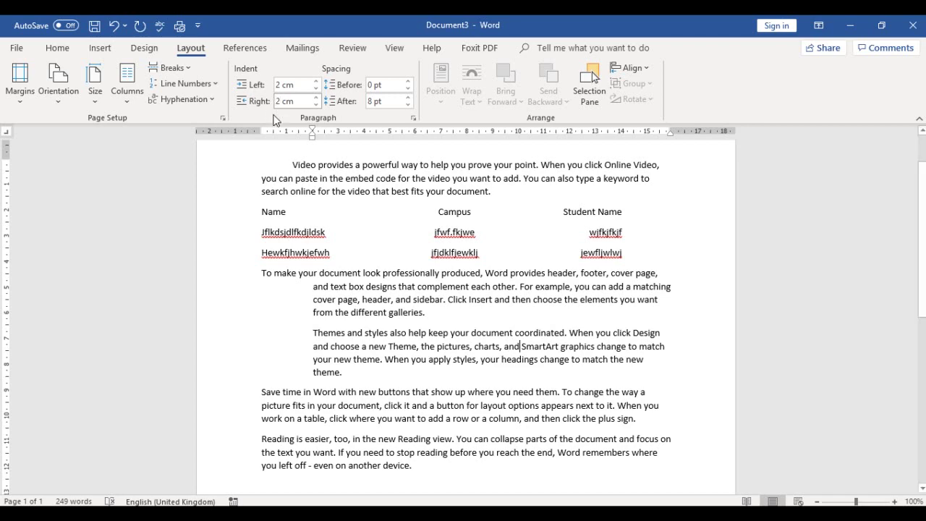
{"action": "key", "text": "Return"}
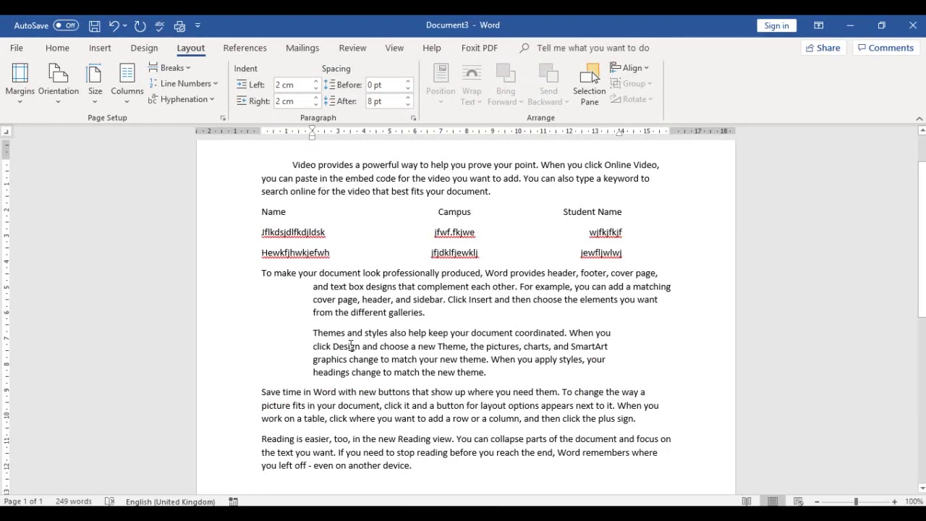
Step: Set the left and right indents of the paragraph beginning "Themes and styles also help" to 1 cm each
{"action": "left_click_drag", "start_coordinate": [527, 387], "coordinate": [488, 372]}
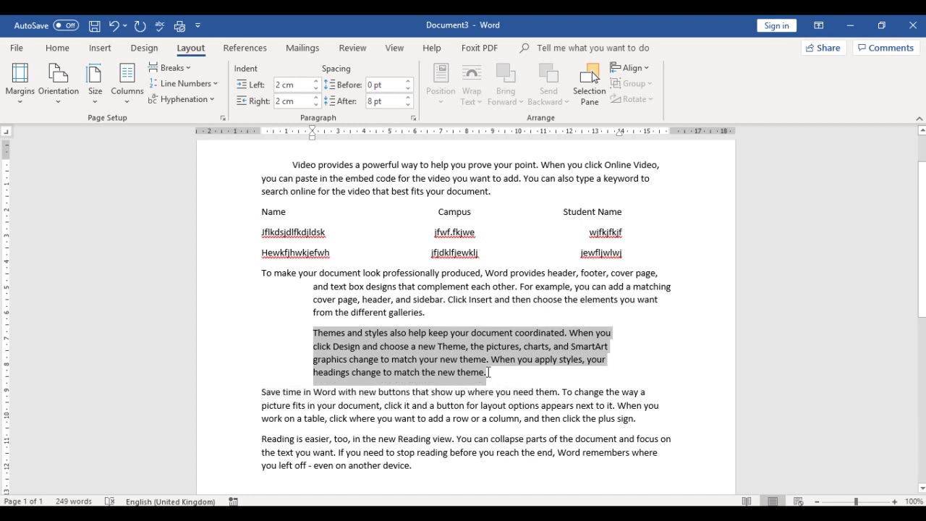
{"action": "left_click", "coordinate": [429, 350]}
{"action": "double_click", "coordinate": [277, 84]}
{"action": "type", "text": "1"}
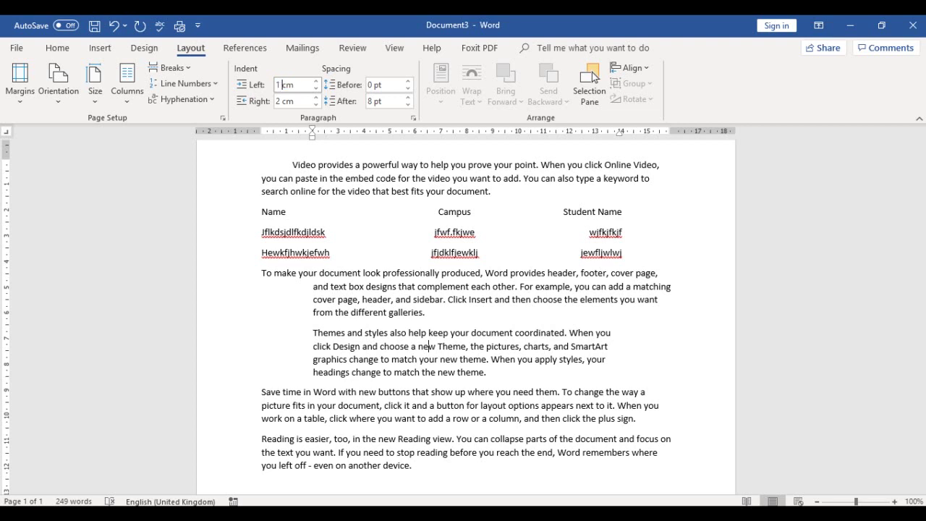
{"action": "double_click", "coordinate": [278, 101]}
{"action": "type", "text": "1"}
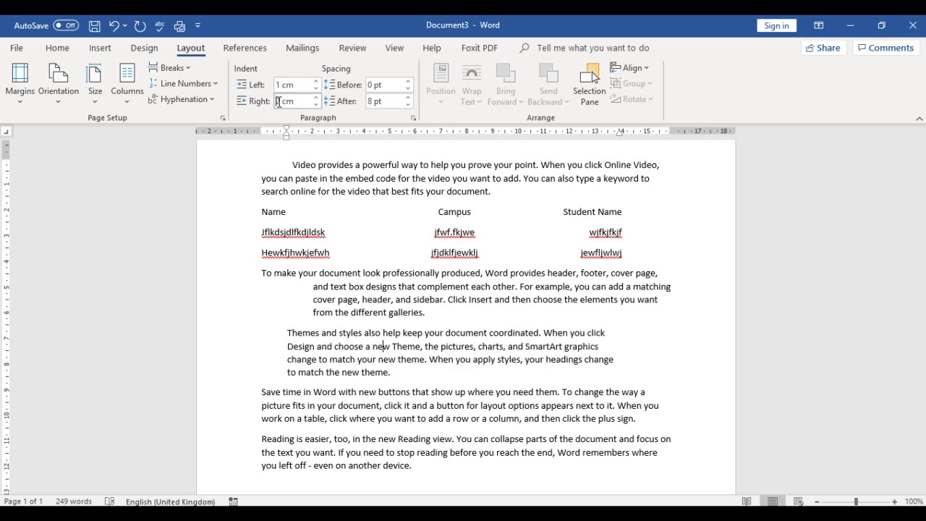
{"action": "key", "text": "Return"}
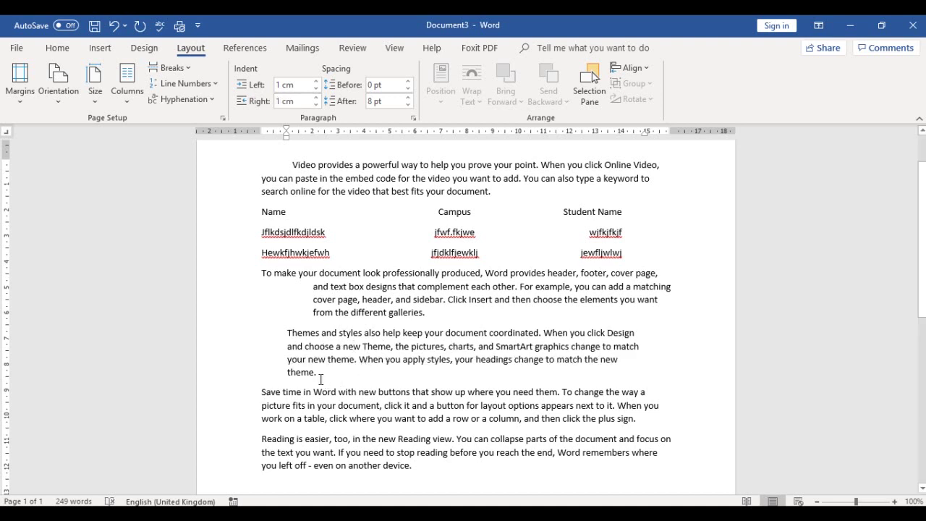
{"action": "left_click_drag", "start_coordinate": [319, 373], "coordinate": [290, 335]}
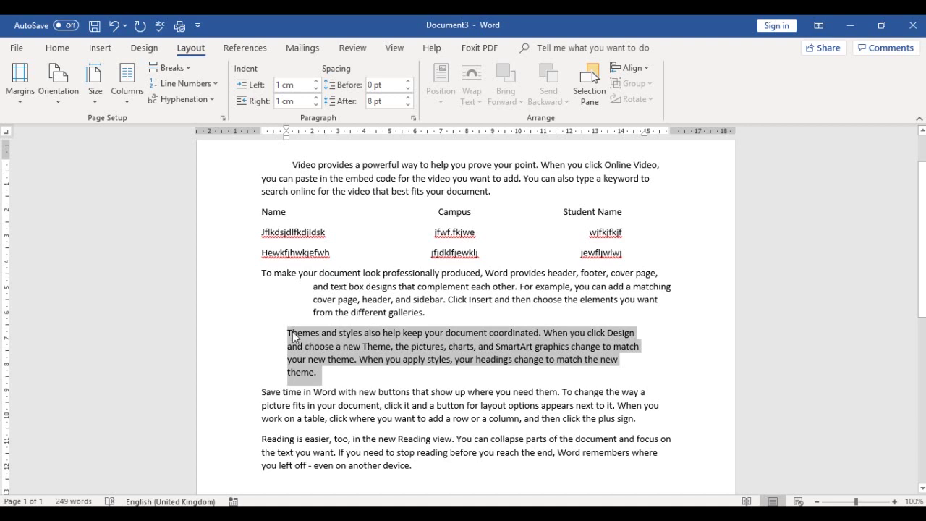
{"action": "left_click", "coordinate": [458, 350]}
{"action": "left_click_drag", "start_coordinate": [319, 374], "coordinate": [291, 337]}
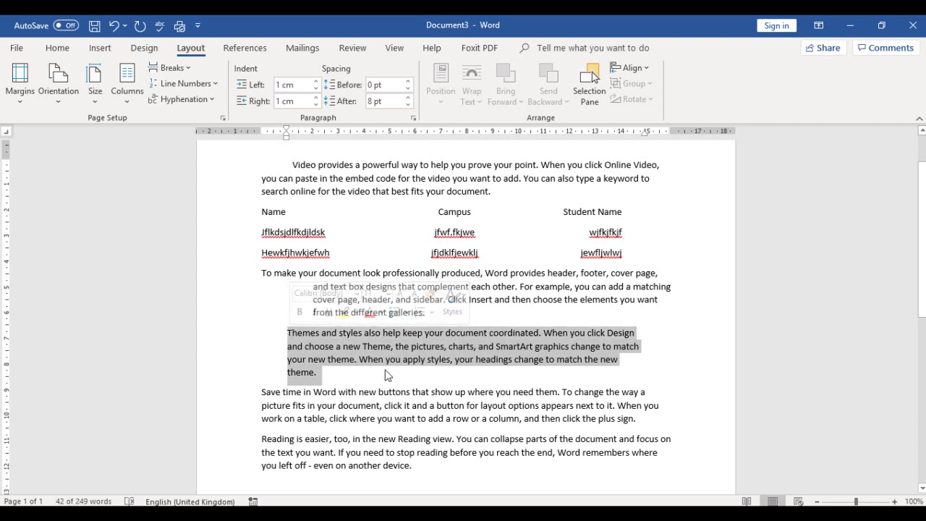
{"action": "left_click", "coordinate": [437, 351]}
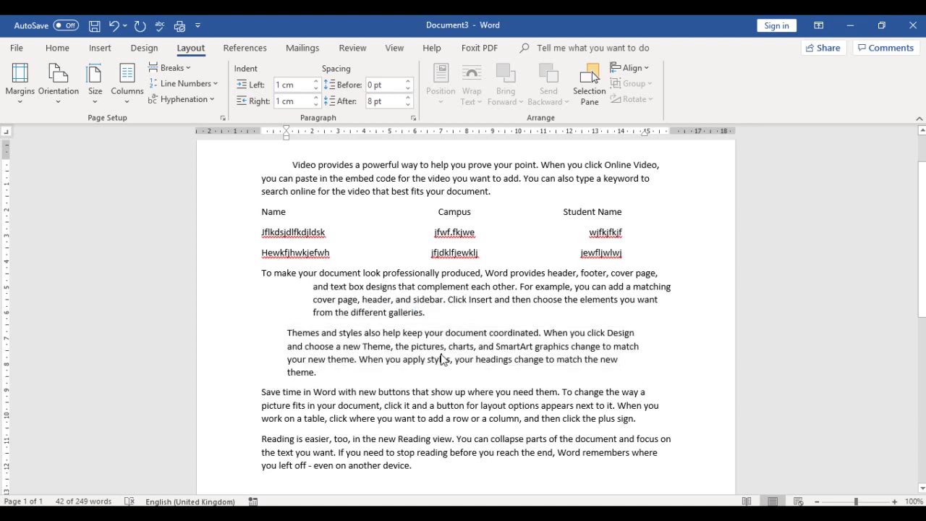
Step: Set the spacing before and after the paragraph beginning "Save time in Word" to 24 pt each
{"action": "left_click", "coordinate": [443, 407]}
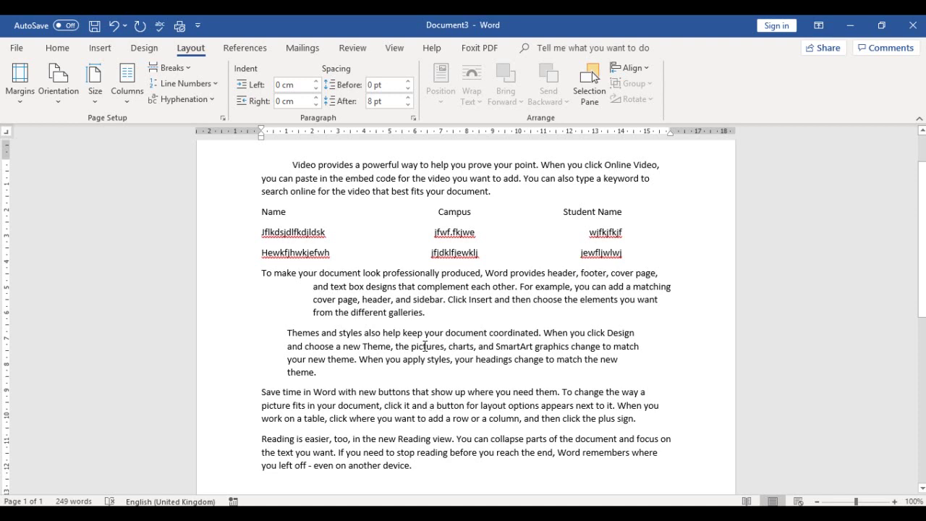
{"action": "left_click", "coordinate": [408, 82]}
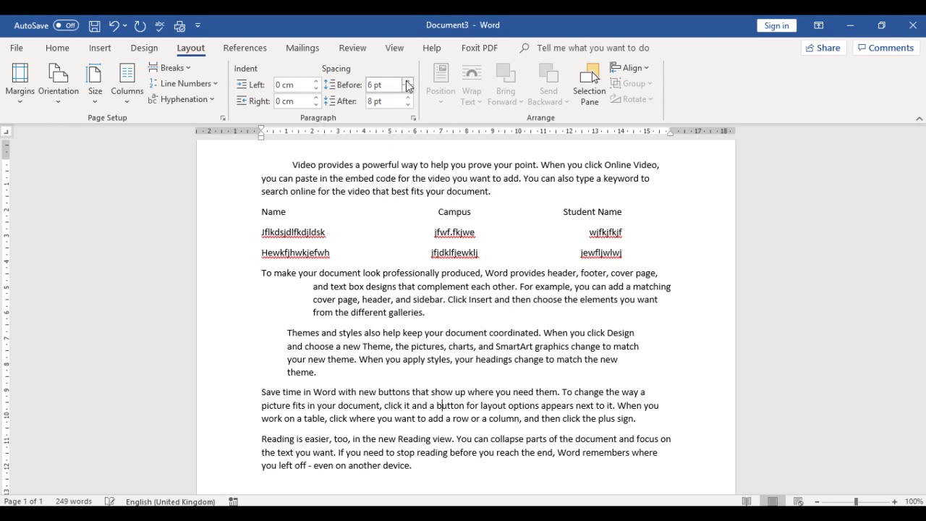
{"action": "left_click", "coordinate": [408, 82]}
{"action": "left_click", "coordinate": [408, 82]}
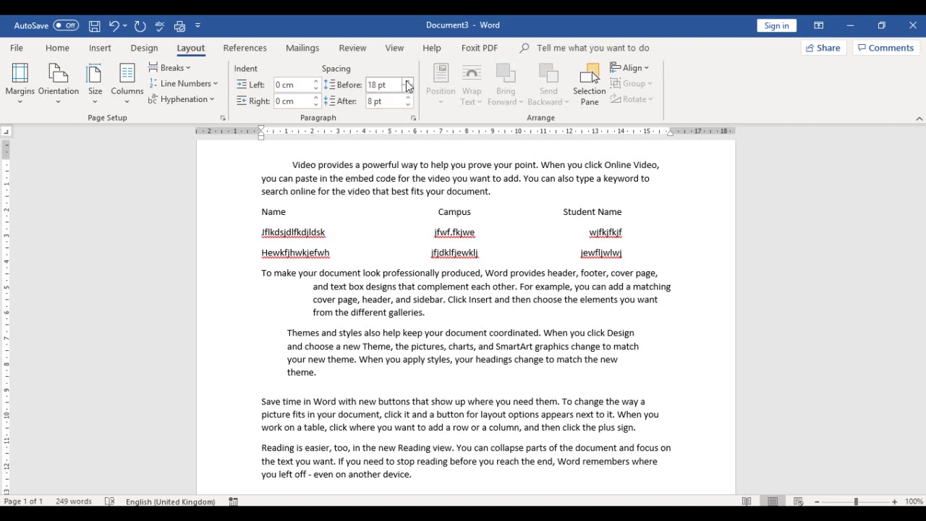
{"action": "left_click", "coordinate": [408, 82]}
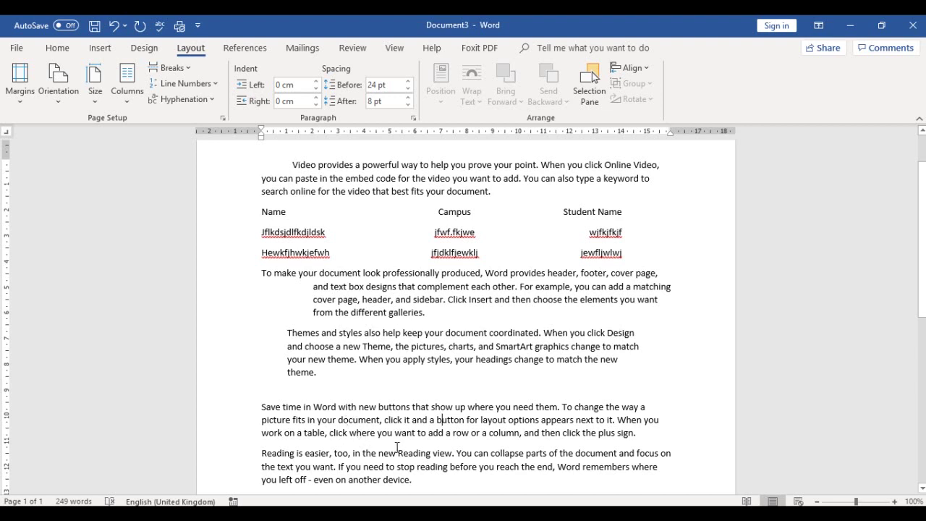
{"action": "left_click", "coordinate": [408, 99]}
{"action": "left_click", "coordinate": [408, 98]}
{"action": "left_click", "coordinate": [408, 98]}
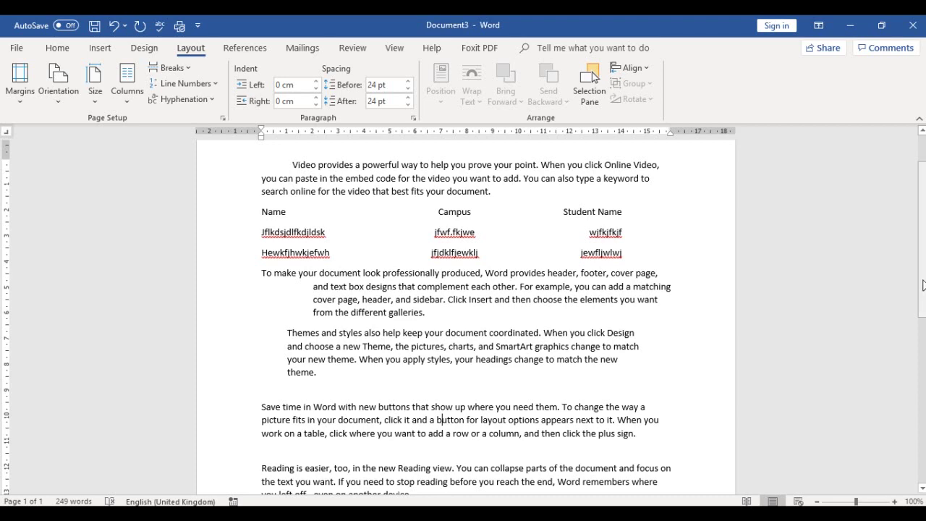
Step: Insert the picture THUMBNAILS-POWERPOINT1 from the Pictures folder on a new line below the last paragraph
{"action": "left_click_drag", "start_coordinate": [923, 285], "coordinate": [923, 361]}
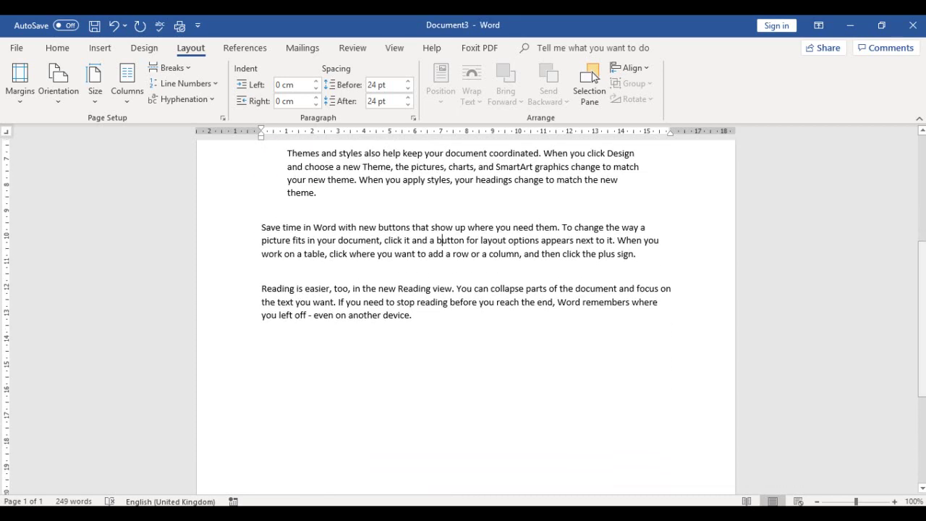
{"action": "left_click", "coordinate": [425, 323]}
{"action": "key", "text": "Return"}
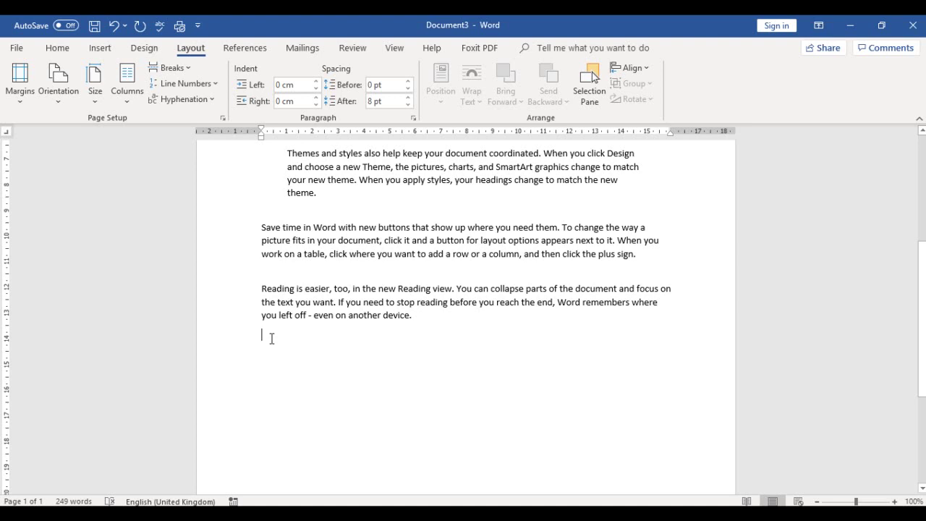
{"action": "left_click", "coordinate": [100, 49]}
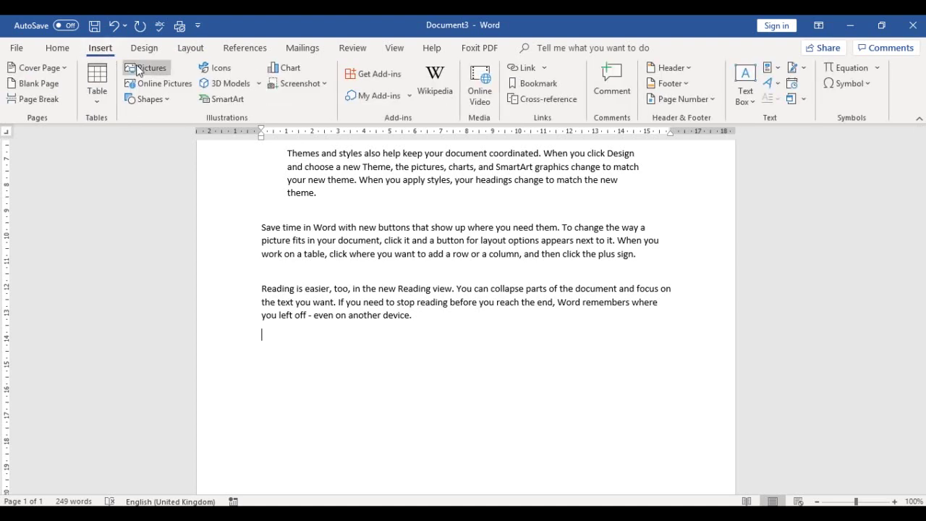
{"action": "left_click", "coordinate": [148, 68]}
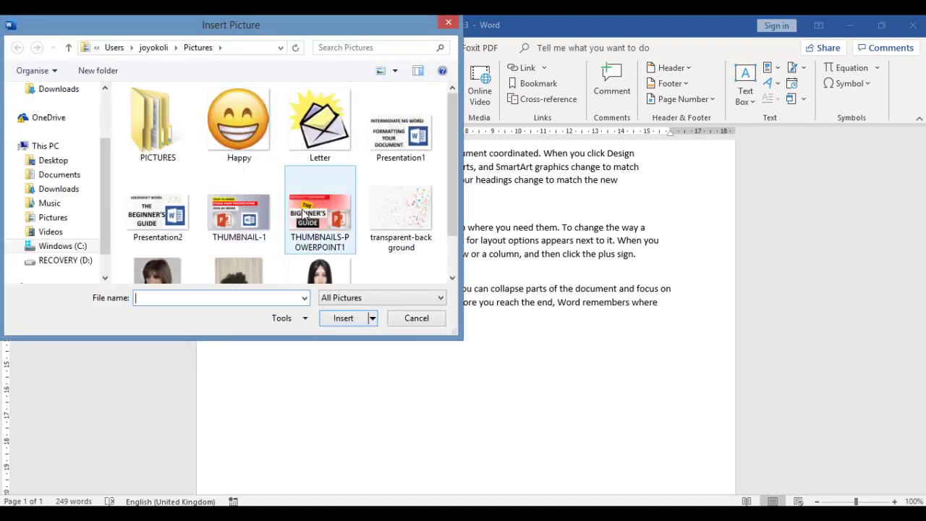
{"action": "left_click", "coordinate": [306, 214]}
{"action": "left_click", "coordinate": [343, 318]}
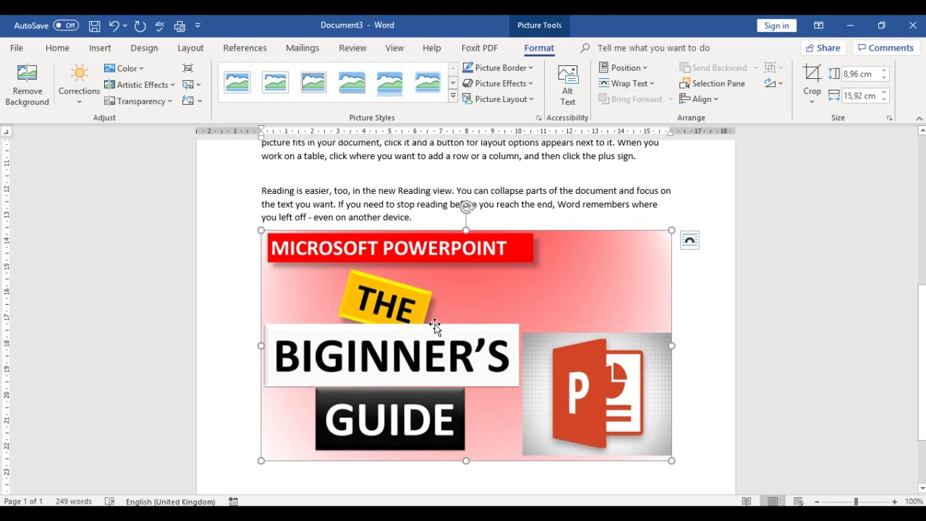
Step: Try to move the inline picture up into the text of the last paragraph
{"action": "left_click_drag", "start_coordinate": [435, 327], "coordinate": [441, 251]}
{"action": "left_click_drag", "start_coordinate": [467, 346], "coordinate": [511, 218]}
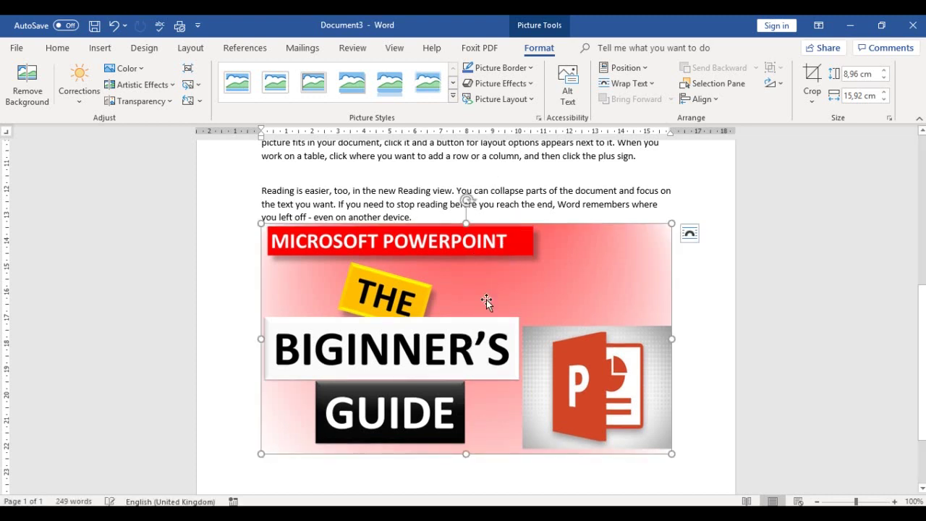
{"action": "left_click_drag", "start_coordinate": [486, 302], "coordinate": [489, 217]}
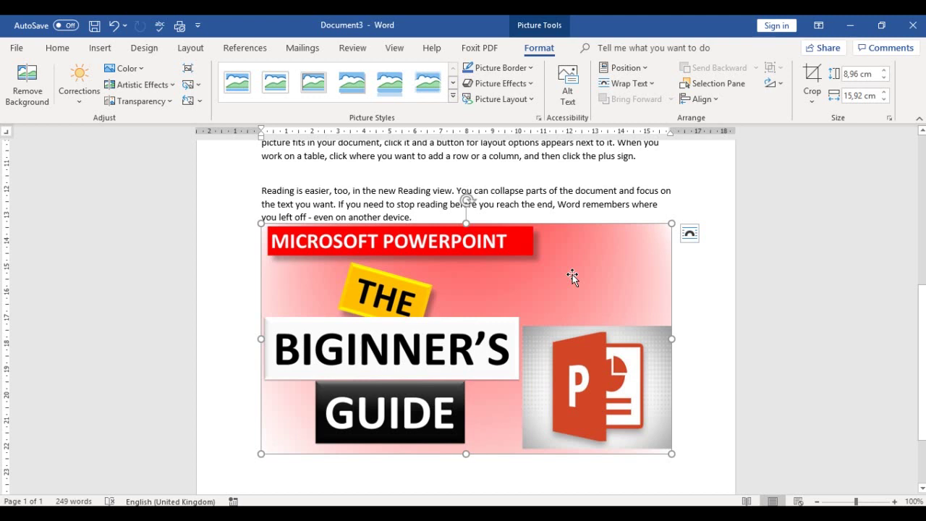
Step: Change the picture's layout from in line with text to Square text wrapping
{"action": "left_click", "coordinate": [690, 238]}
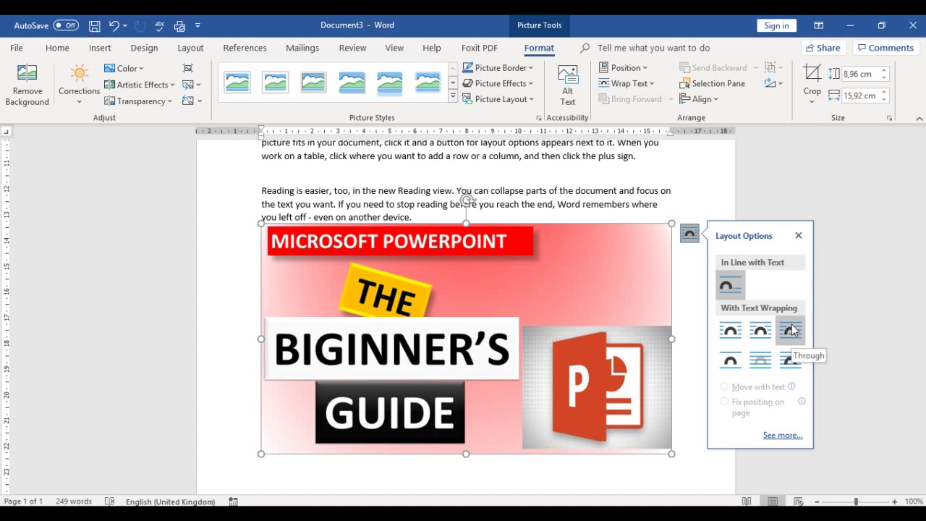
{"action": "left_click", "coordinate": [730, 333]}
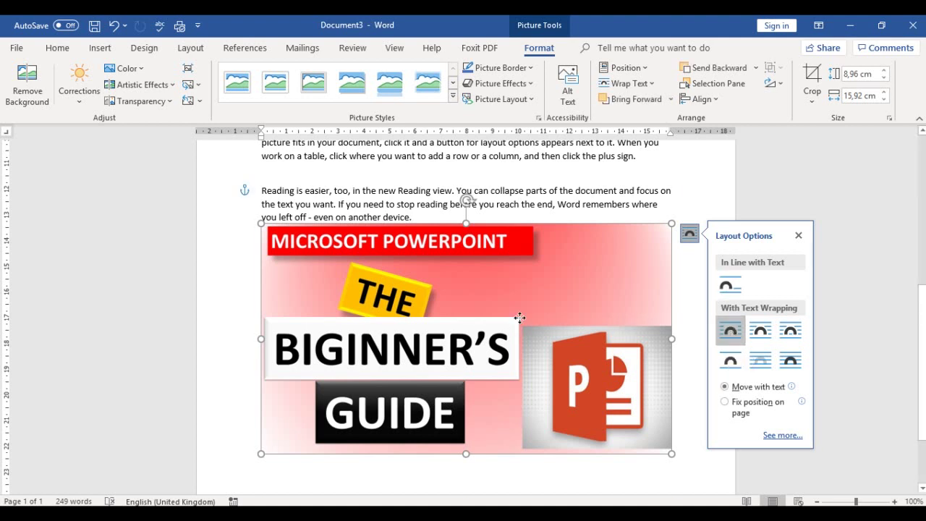
Step: Shrink the picture freehand to about 8 cm high by 14,2 cm wide and reposition it just below the last paragraph
{"action": "mouse_move", "coordinate": [517, 327]}
{"action": "left_mouse_down"}
{"action": "mouse_move", "coordinate": [535, 270]}
{"action": "mouse_move", "coordinate": [513, 238]}
{"action": "mouse_move", "coordinate": [486, 346]}
{"action": "mouse_move", "coordinate": [561, 340]}
{"action": "mouse_move", "coordinate": [497, 301]}
{"action": "mouse_move", "coordinate": [496, 364]}
{"action": "mouse_move", "coordinate": [516, 335]}
{"action": "mouse_move", "coordinate": [509, 331]}
{"action": "left_mouse_up"}
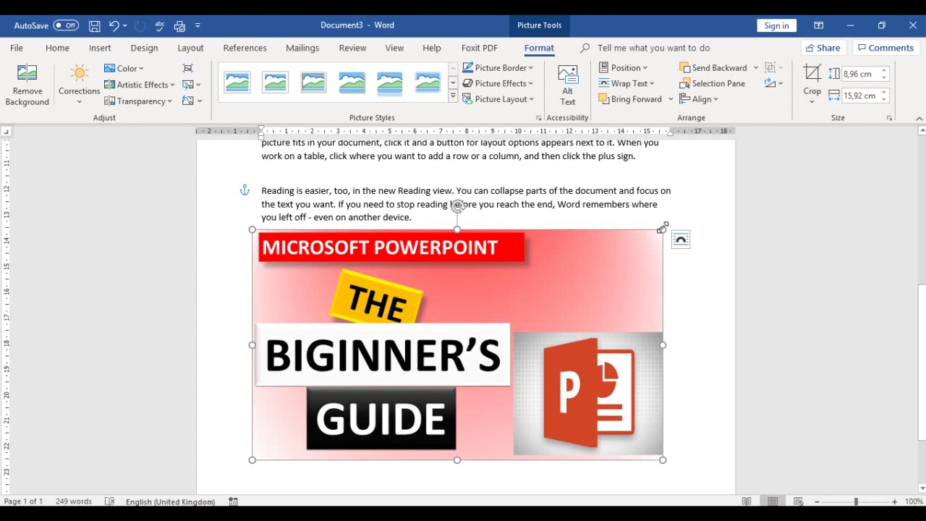
{"action": "left_click_drag", "start_coordinate": [663, 229], "coordinate": [617, 254]}
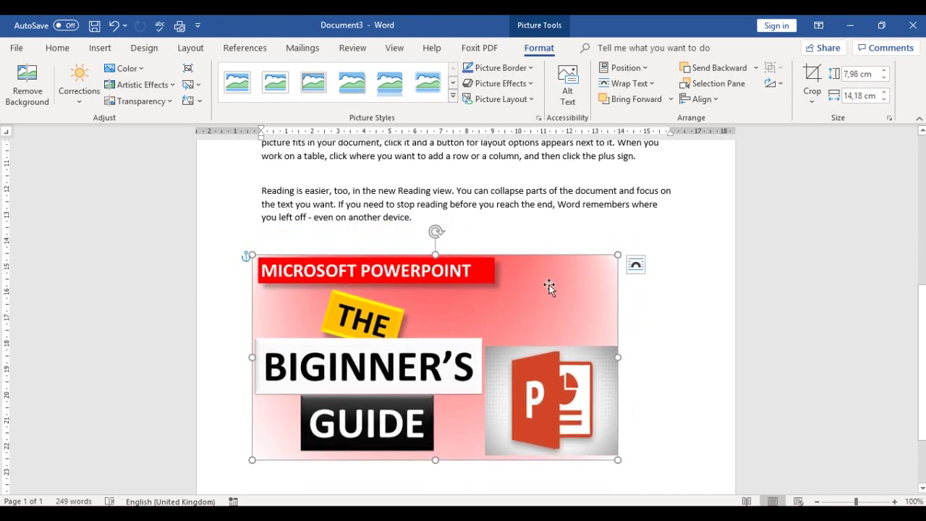
{"action": "left_click_drag", "start_coordinate": [499, 314], "coordinate": [526, 291]}
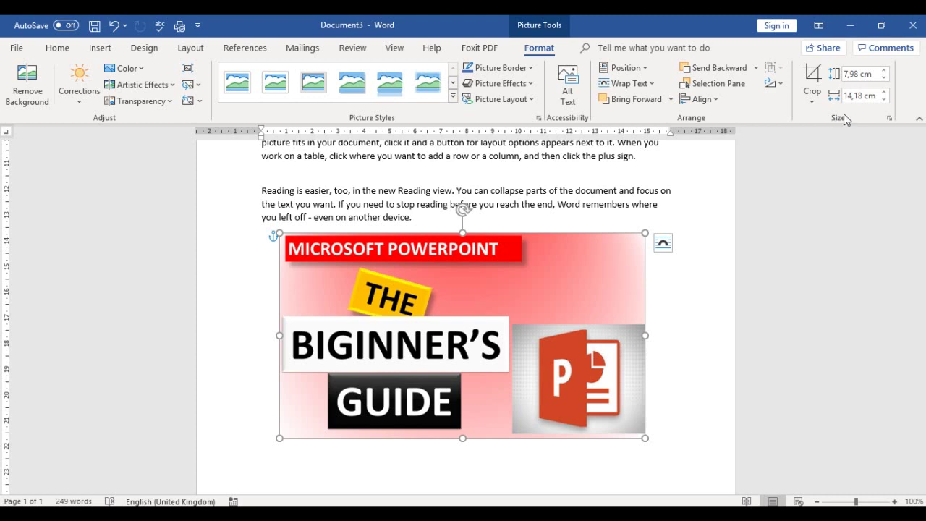
Step: Set the picture's height to 5 cm
{"action": "left_click", "coordinate": [858, 74]}
{"action": "left_click", "coordinate": [857, 75]}
{"action": "key", "text": "BackSpace"}
{"action": "key", "text": "BackSpace"}
{"action": "key", "text": "BackSpace"}
{"action": "key", "text": "BackSpace"}
{"action": "type", "text": "5"}
{"action": "key", "text": "Return"}
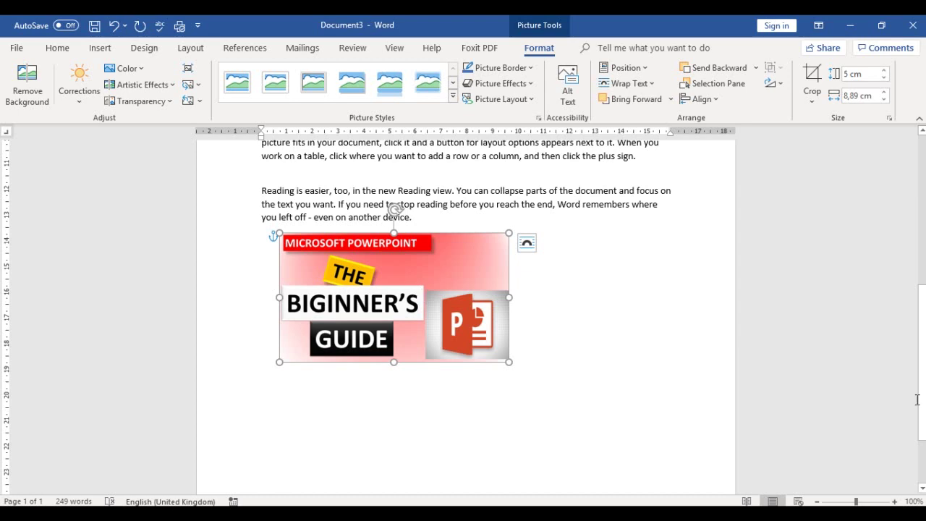
Step: Move the picture up to the left side of the hanging-indent and "Themes and styles" paragraphs, and display its layout options
{"action": "left_click_drag", "start_coordinate": [922, 399], "coordinate": [923, 324]}
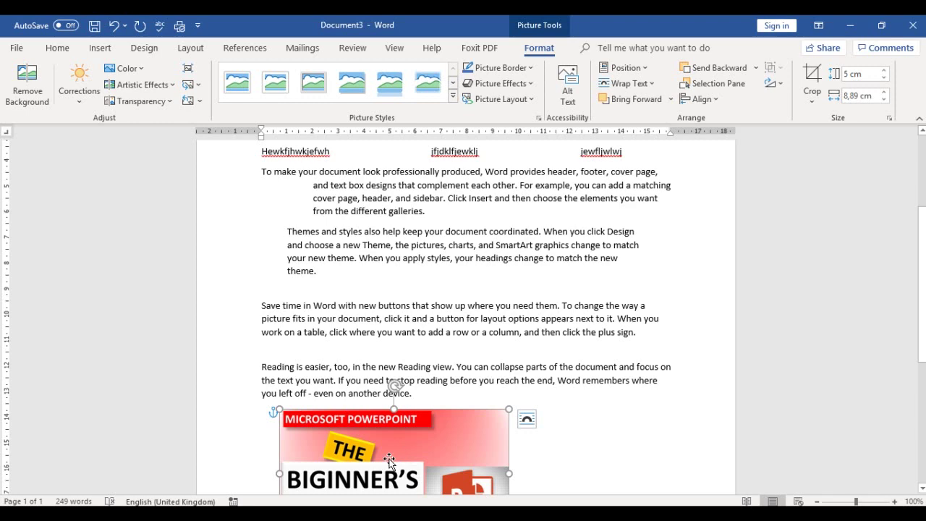
{"action": "left_click_drag", "start_coordinate": [389, 461], "coordinate": [358, 237]}
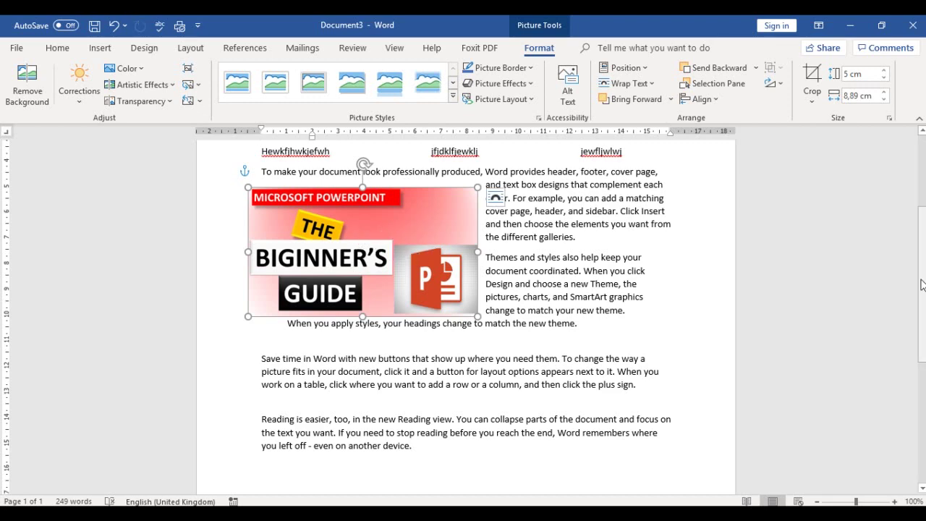
{"action": "left_click_drag", "start_coordinate": [921, 285], "coordinate": [920, 257]}
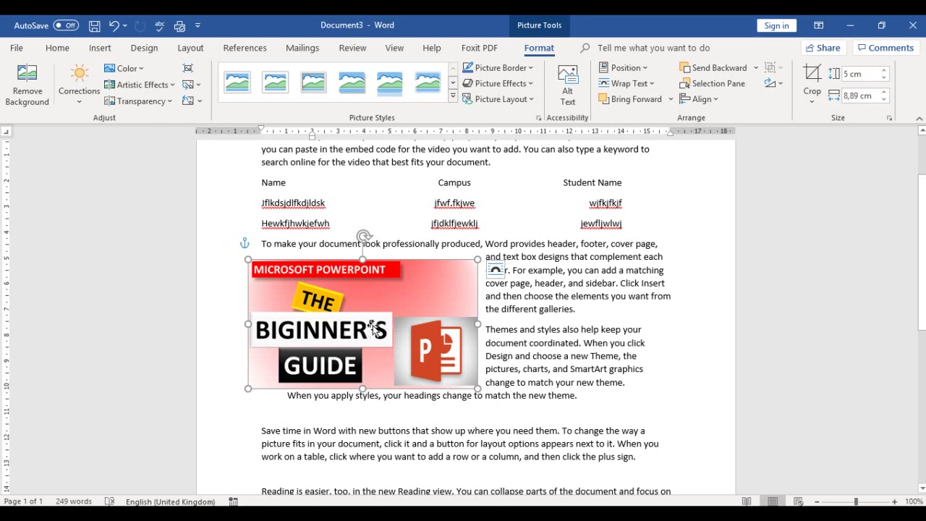
{"action": "left_click", "coordinate": [495, 270]}
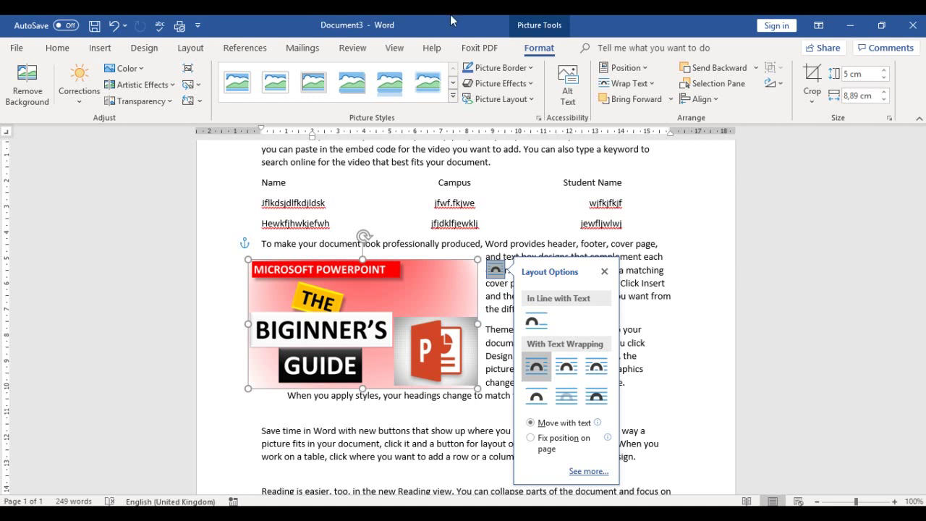
{"action": "left_click", "coordinate": [415, 42]}
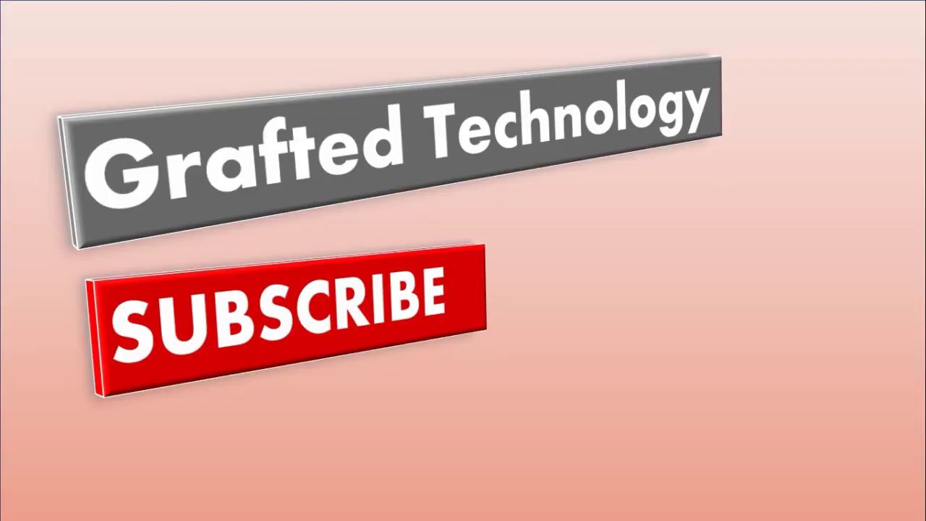